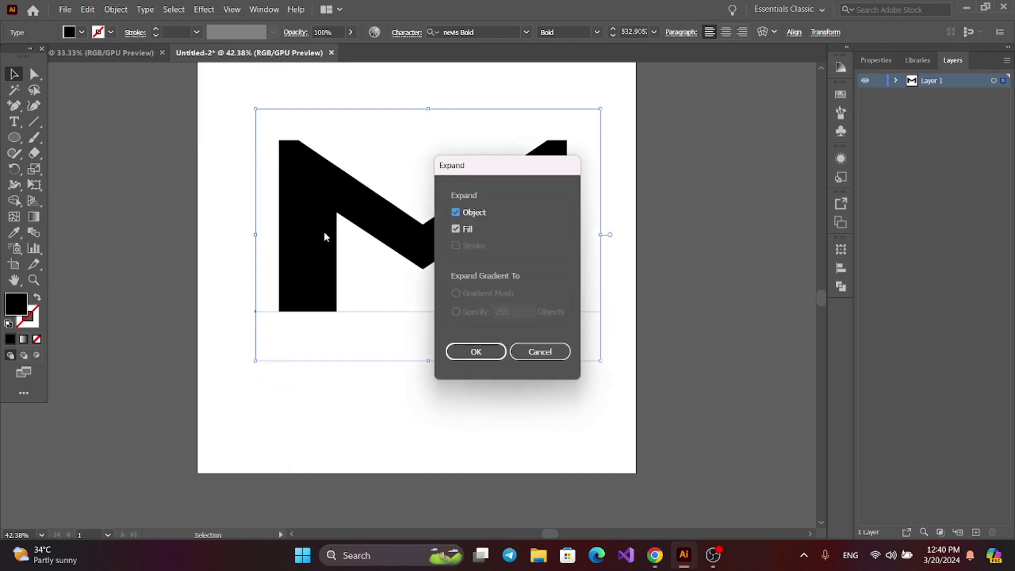
Expand the live bold M text into a solid filled shape with Object and Fill kept on.
click(474, 351)
click(241, 292)
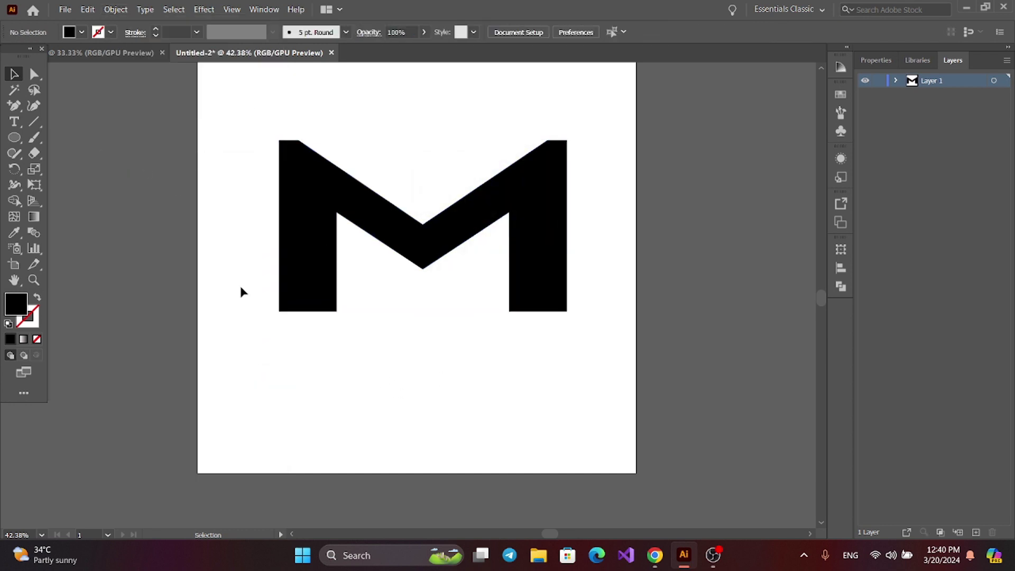
Select the M's four bottom anchor points and nudge them down with Shift+Down to lengthen both legs.
click(31, 77)
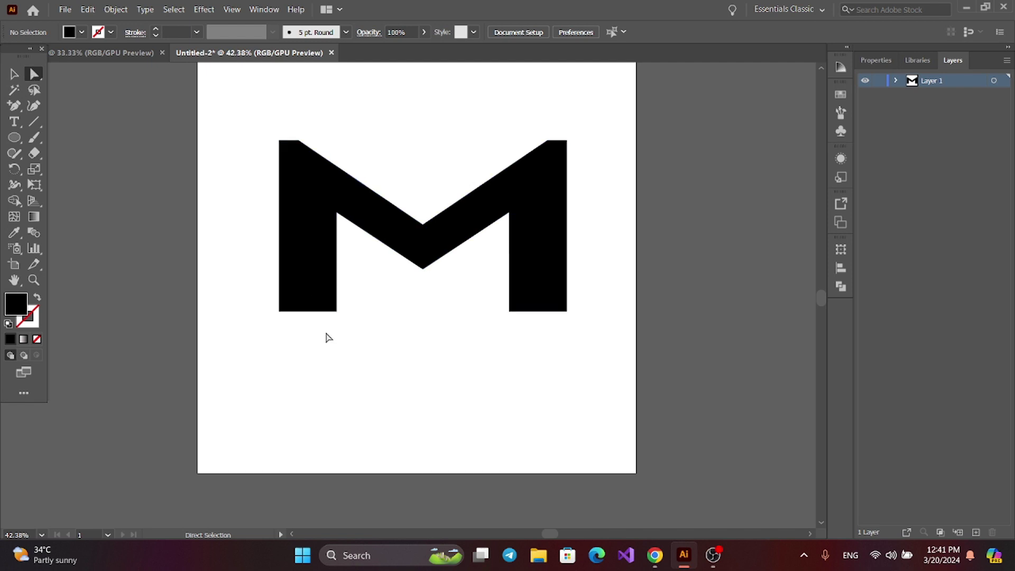
shift+click(279, 312)
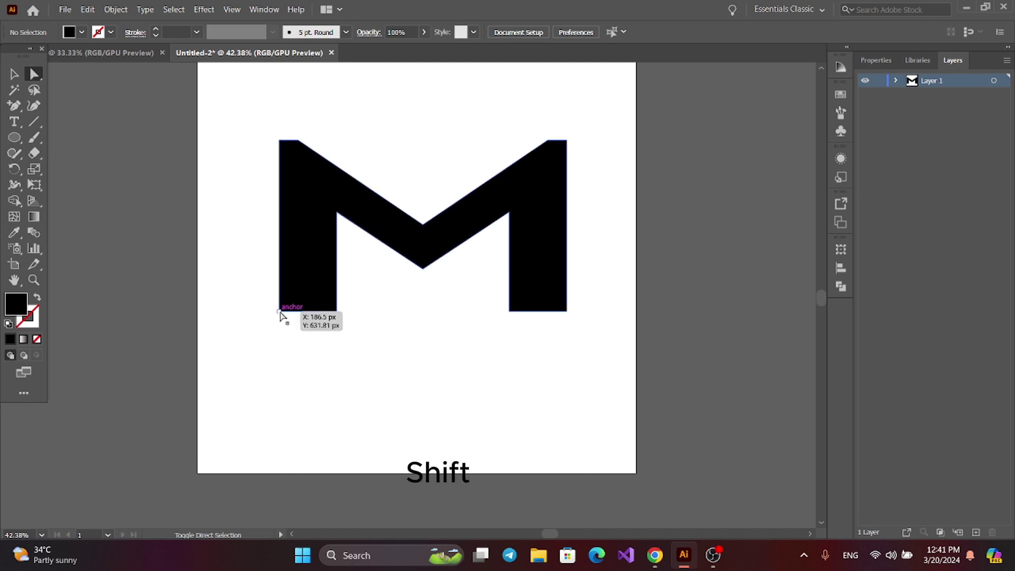
shift+click(280, 312)
shift+click(337, 311)
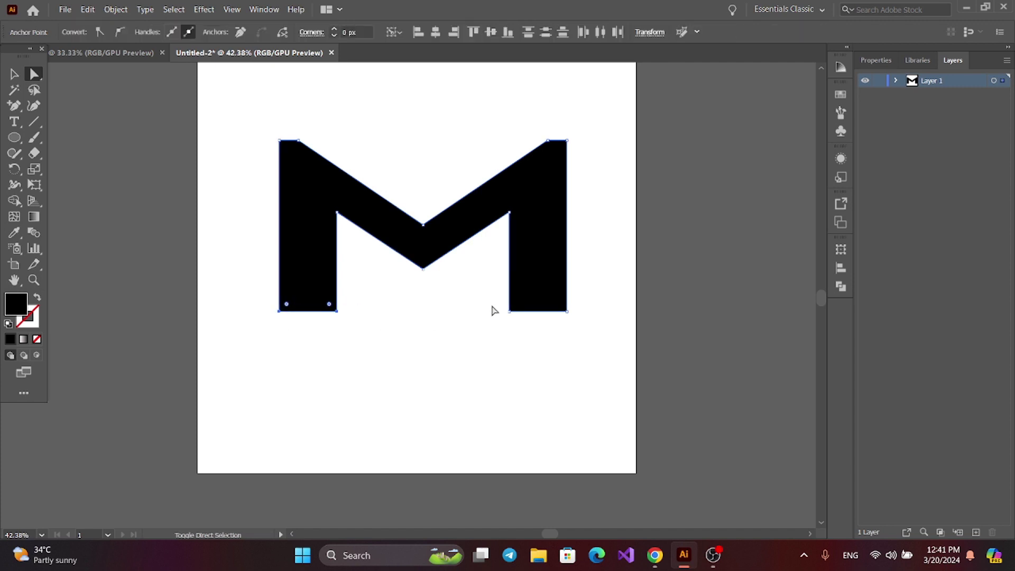
shift+click(509, 311)
shift+click(567, 312)
key(ctrl)
key(shift+Down)
key(shift+Down)
key(shift+Down)
key(shift+Down)
key(shift+Down)
key(shift+Down)
key(shift+Down)
key(shift+Down)
key(shift+Down)
key(shift+Down)
key(shift+Down)
key(shift+Down)
key(shift+Down)
key(shift+Down)
key(shift+Down)
key(shift+Down)
key(shift+Down)
key(shift+Down)
key(shift+Down)
key(shift+Down)
click(510, 399)
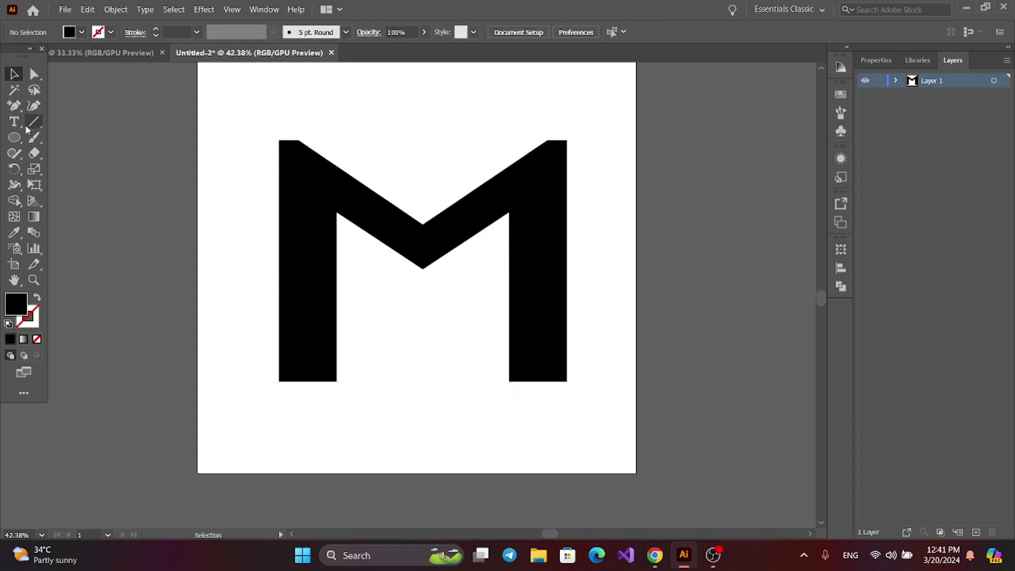
Draw vertical guide lines through both legs of the M and a horizontal line across its top.
click(33, 122)
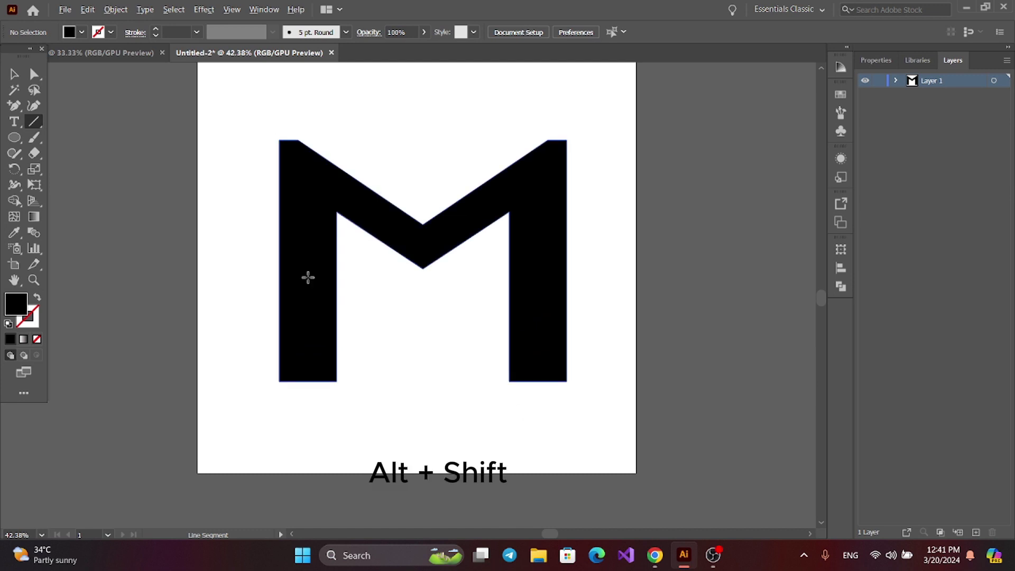
drag(308, 278, 317, 425)
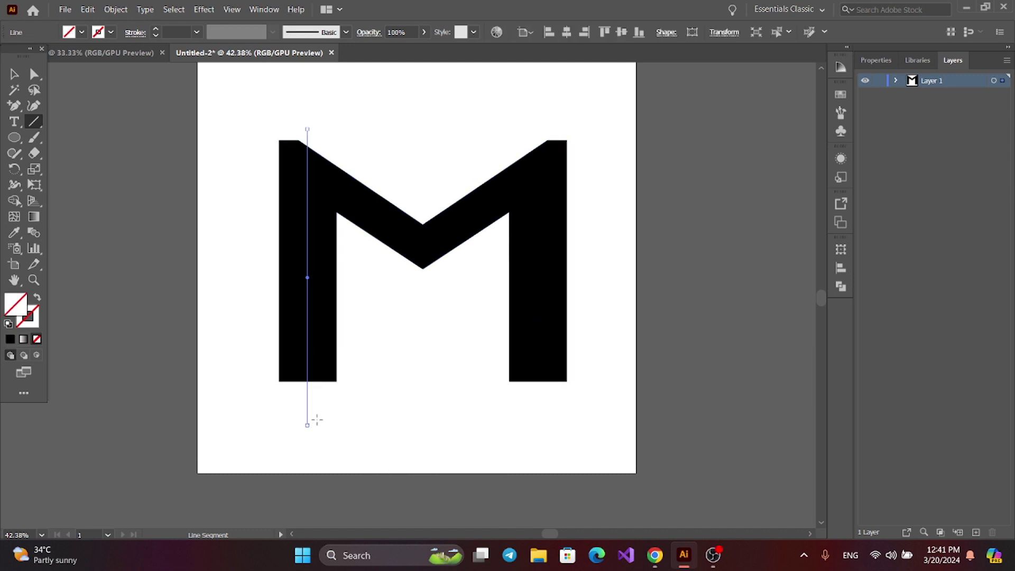
key(v)
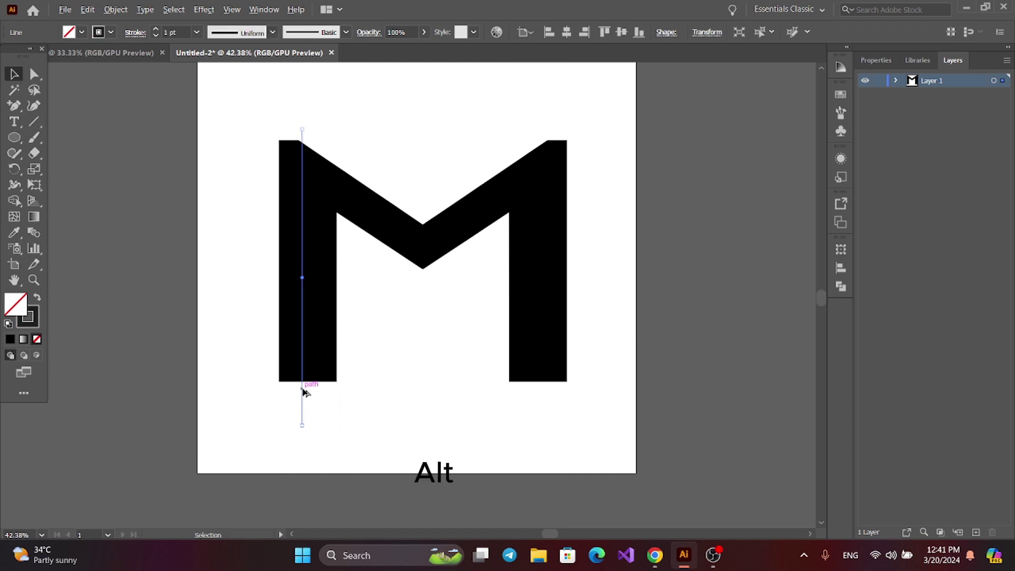
drag(305, 390, 546, 391)
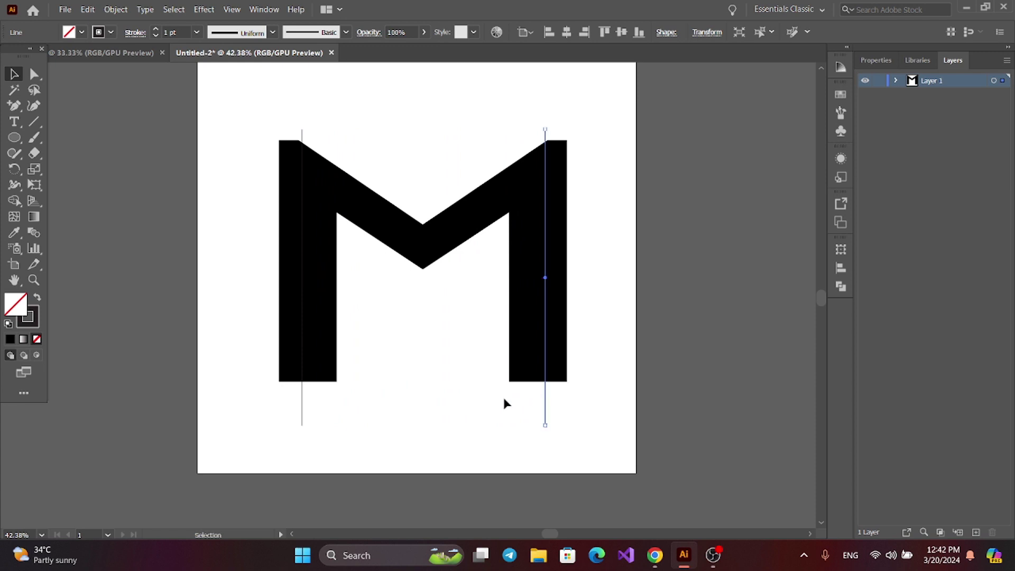
click(351, 423)
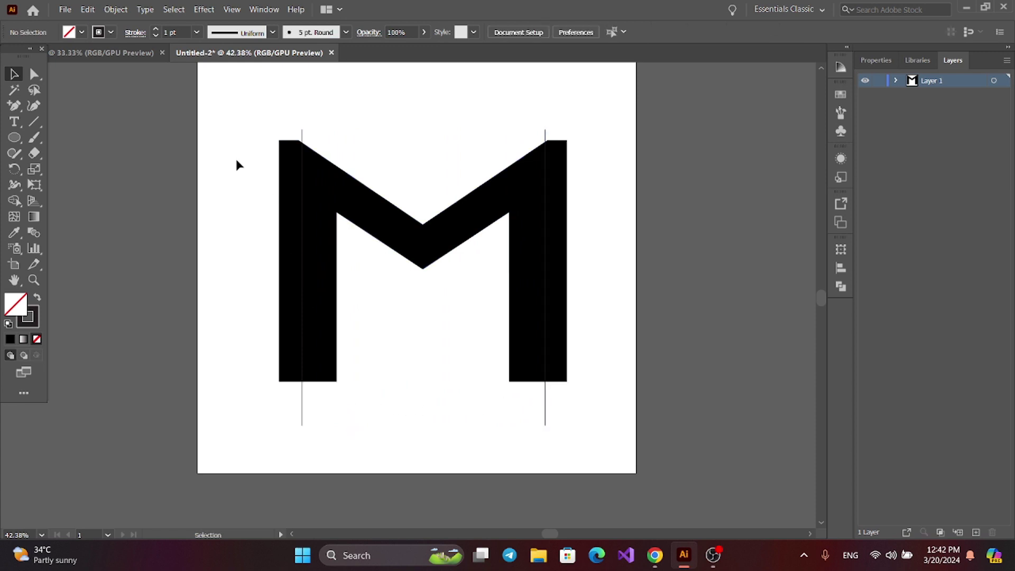
click(34, 122)
drag(417, 254, 416, 159)
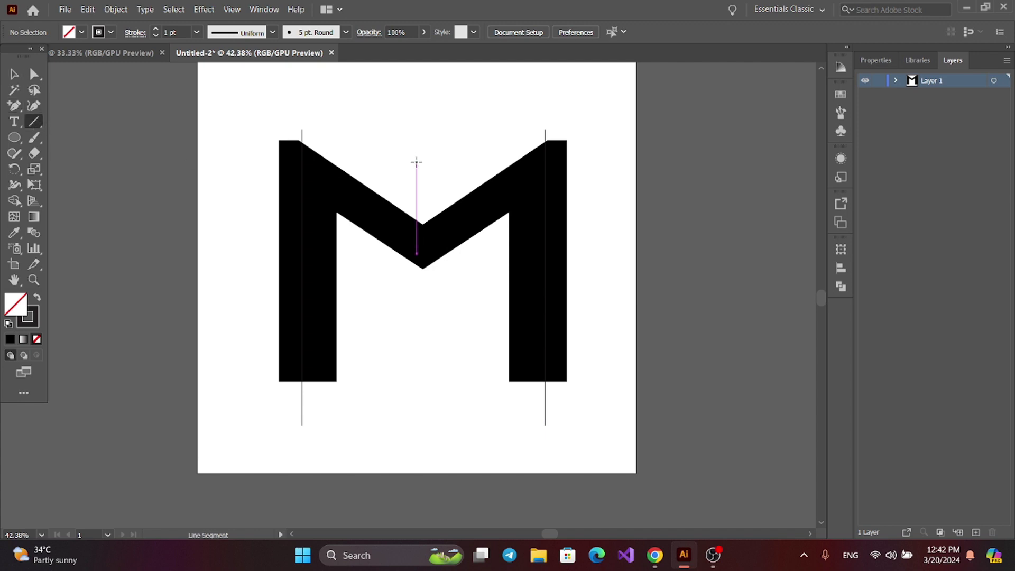
key(Escape)
drag(426, 162, 607, 184)
key(v)
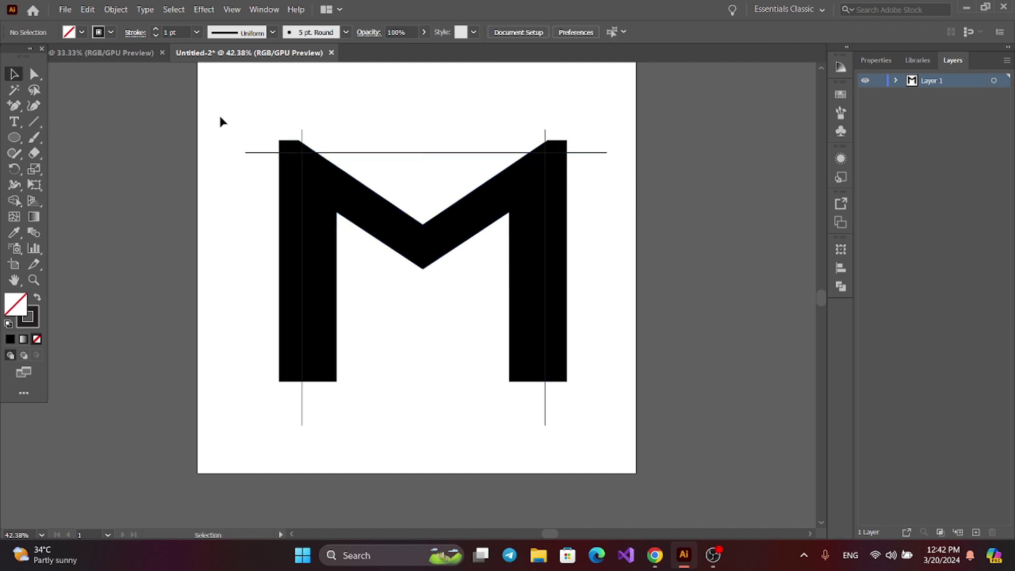
Remove the outer leg strips and top corner pieces of the M with Shape Builder.
drag(218, 114, 662, 443)
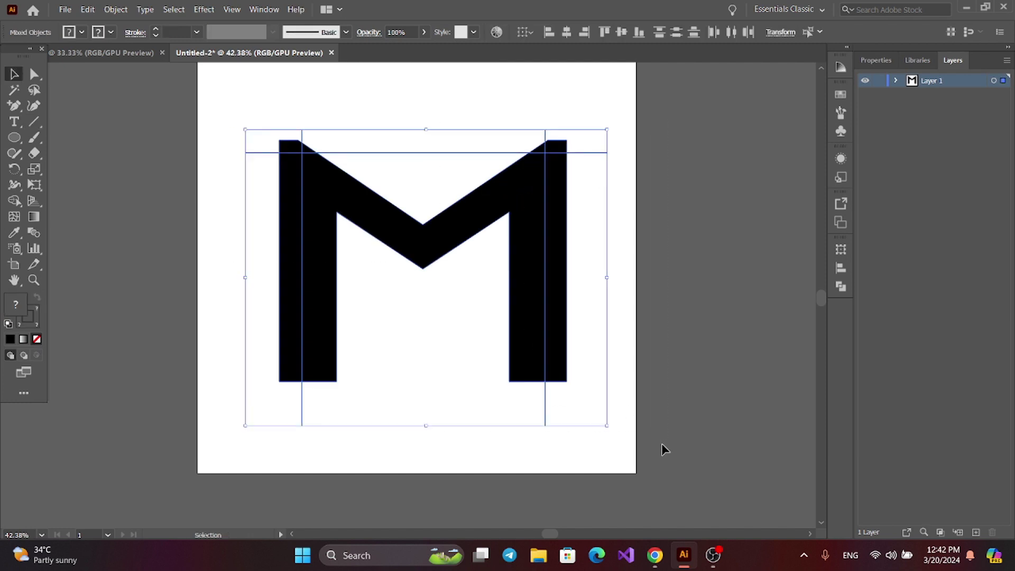
click(14, 200)
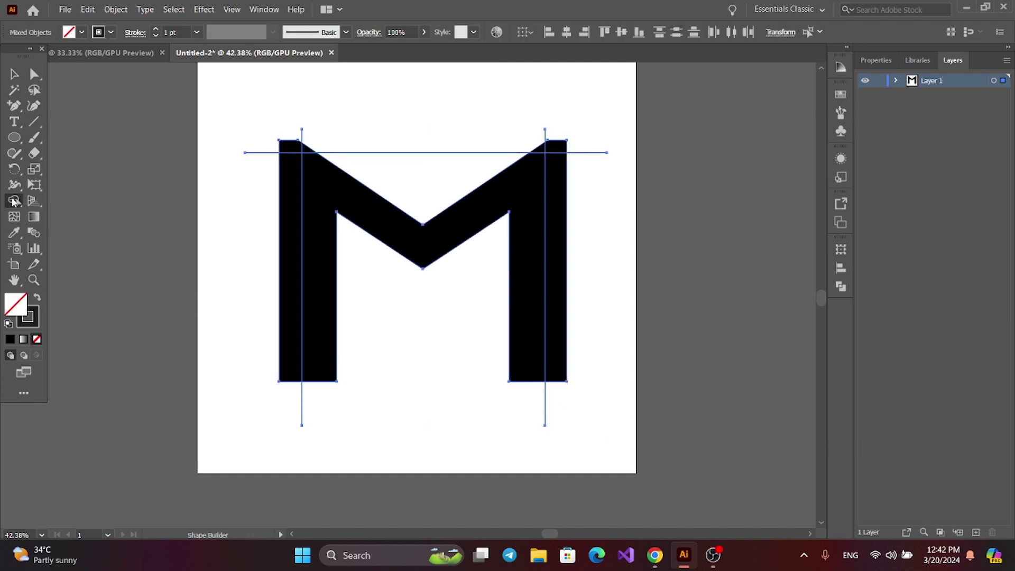
key(alt)
alt+click(285, 231)
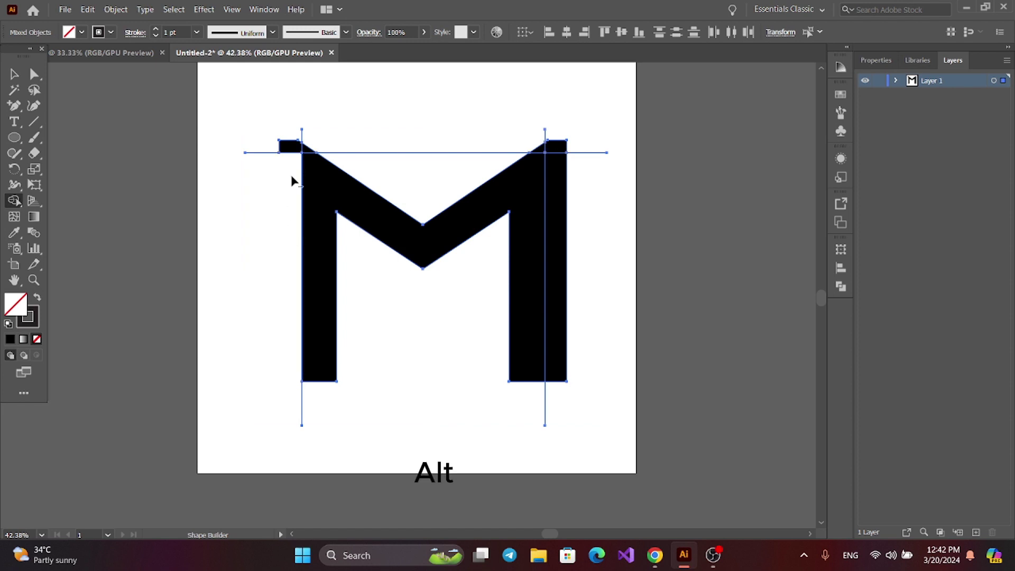
alt+click(292, 149)
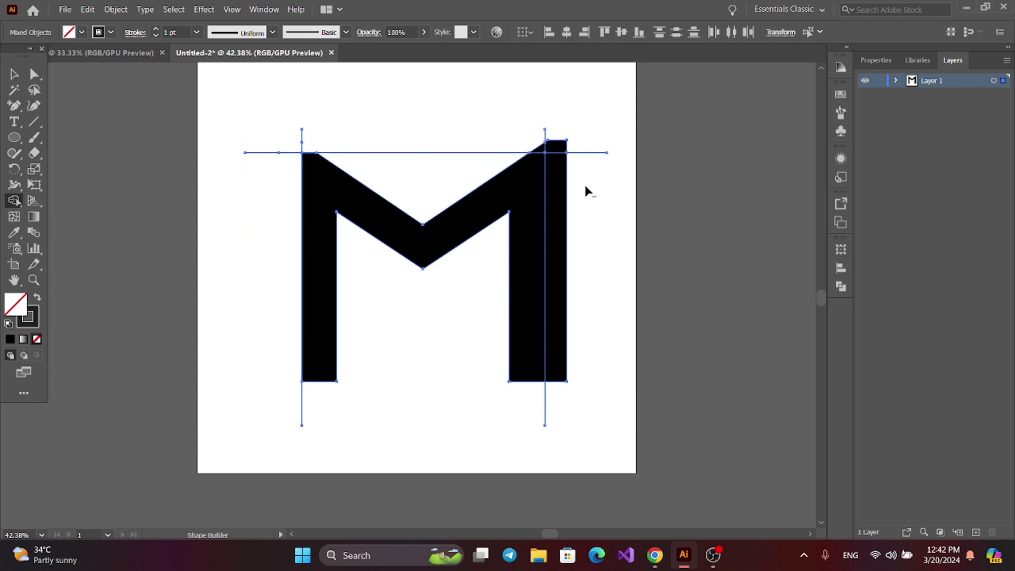
mouse_move(560, 148)
mouse_down()
mouse_move(555, 181)
mouse_move(539, 152)
mouse_up()
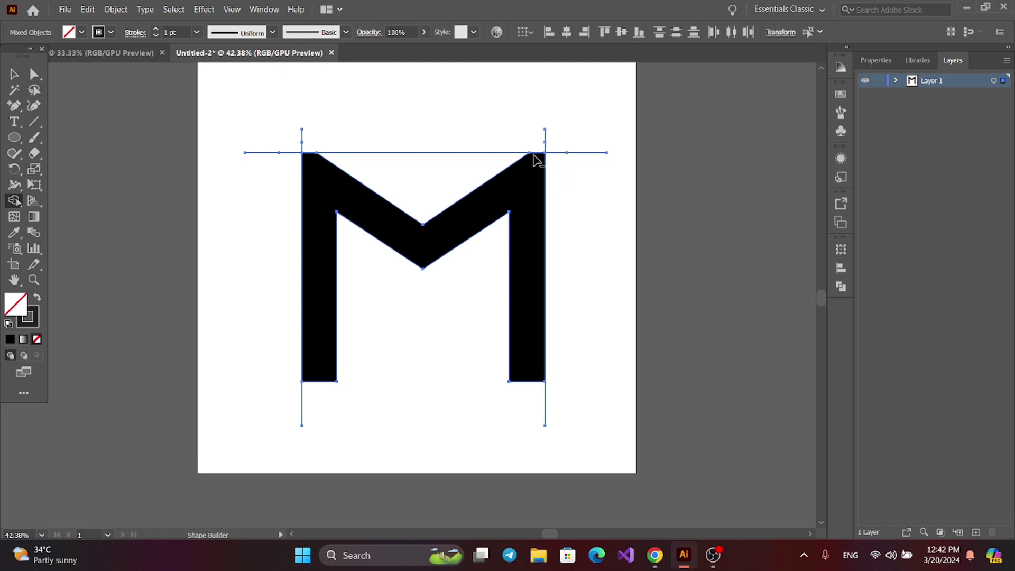
click(14, 74)
click(230, 103)
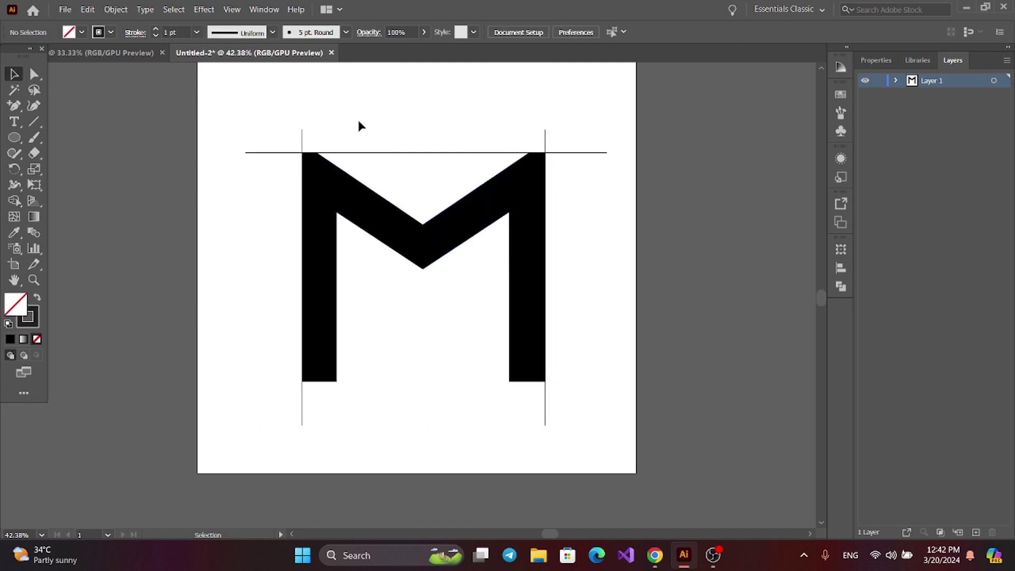
click(391, 153)
Delete the horizontal and both vertical guide lines.
key(Delete)
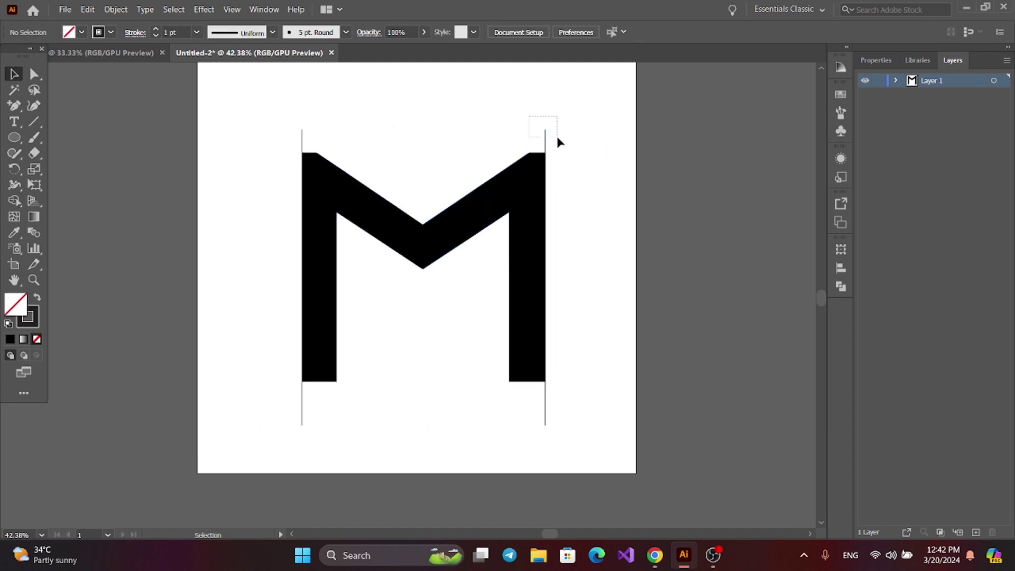
drag(557, 137, 559, 139)
key(Delete)
drag(314, 136, 315, 135)
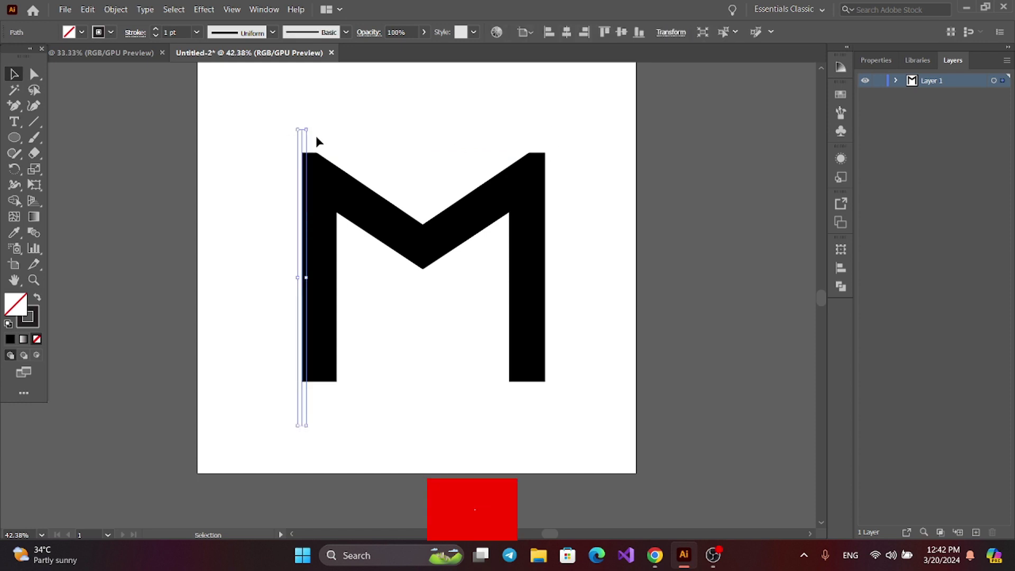
key(Delete)
Add anchor points near the top of both outer edges and low on the left edge of the M.
drag(14, 105, 90, 118)
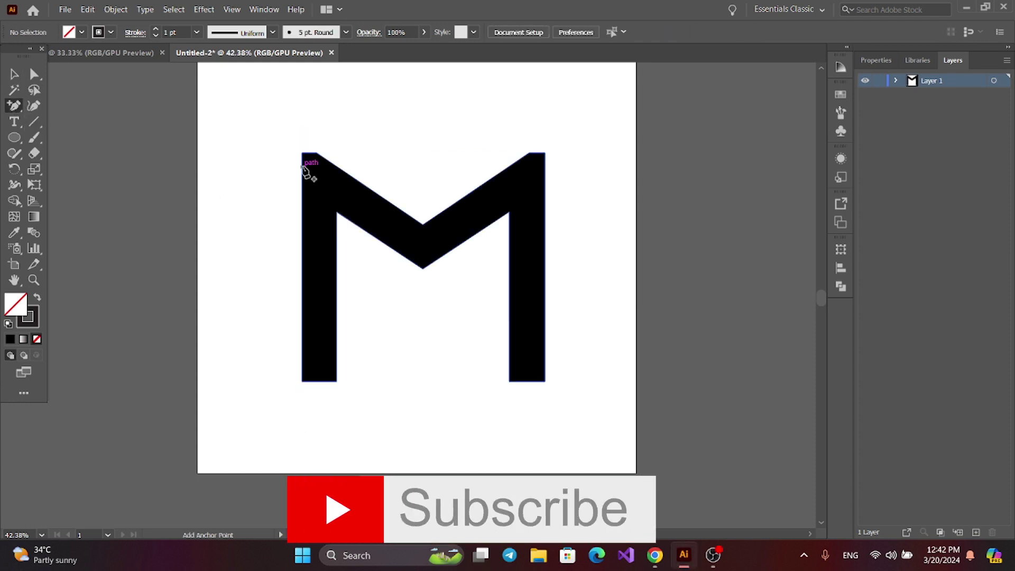
key(ctrl+equal)
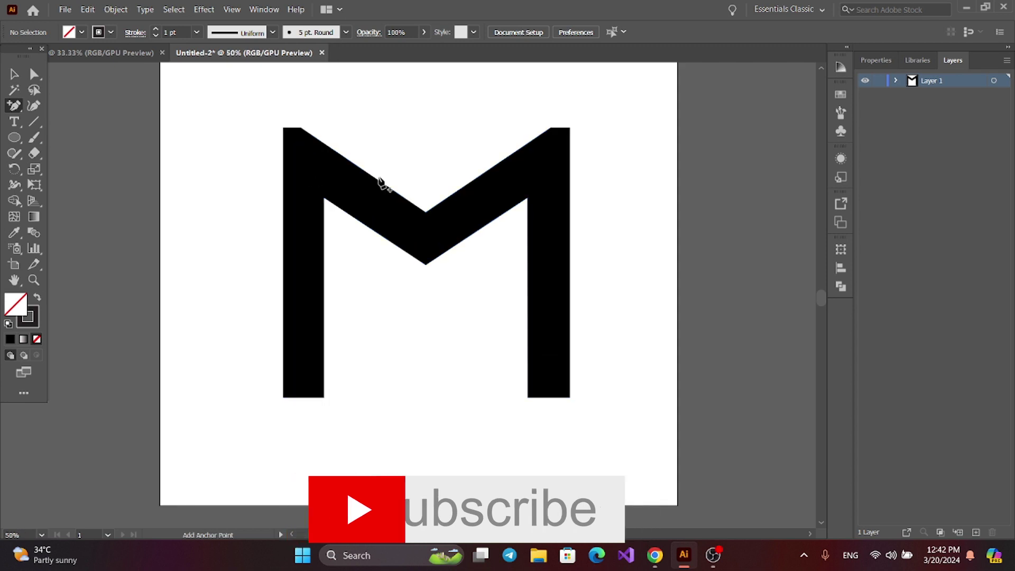
click(570, 145)
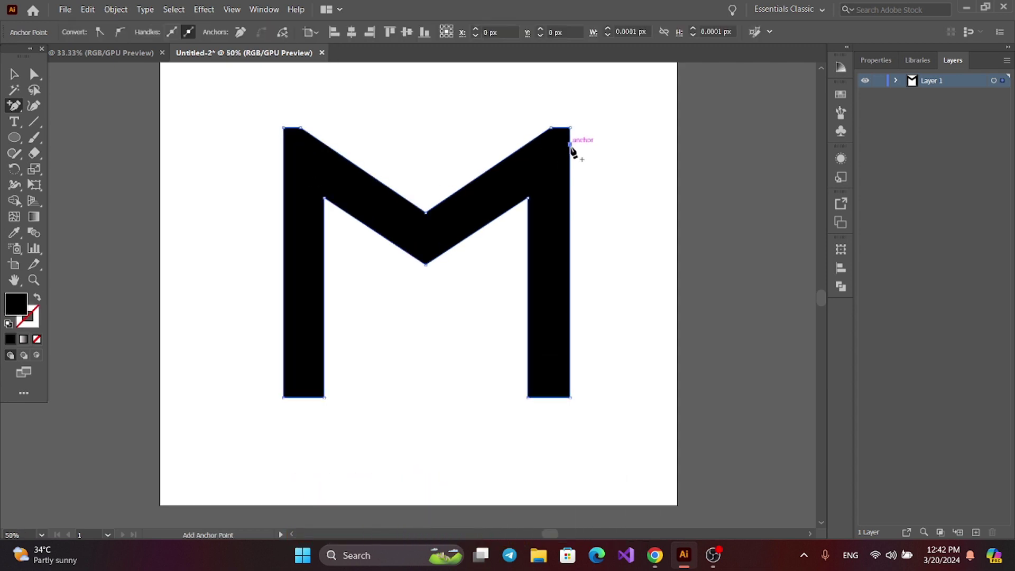
click(283, 143)
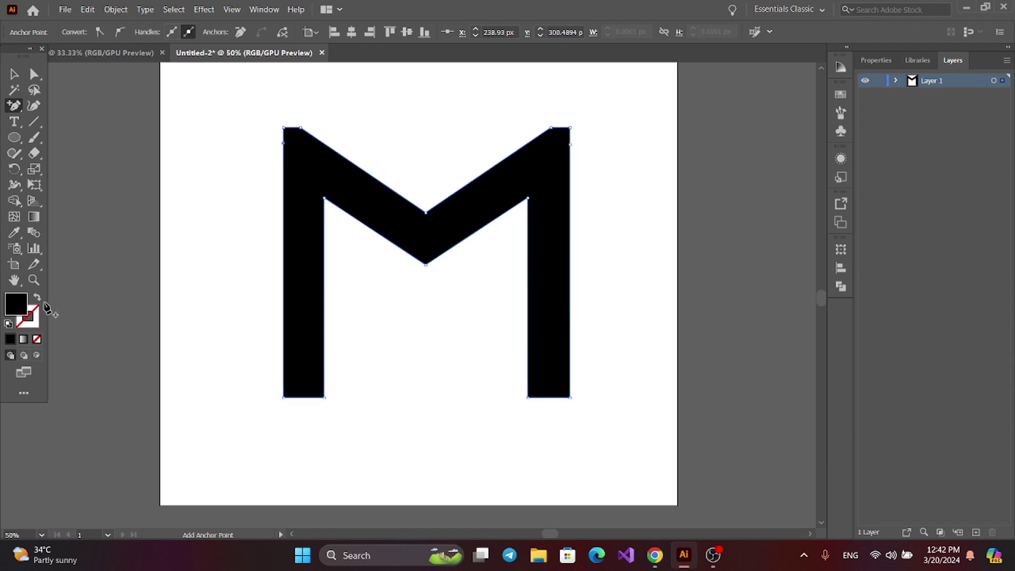
click(283, 376)
click(206, 432)
click(34, 74)
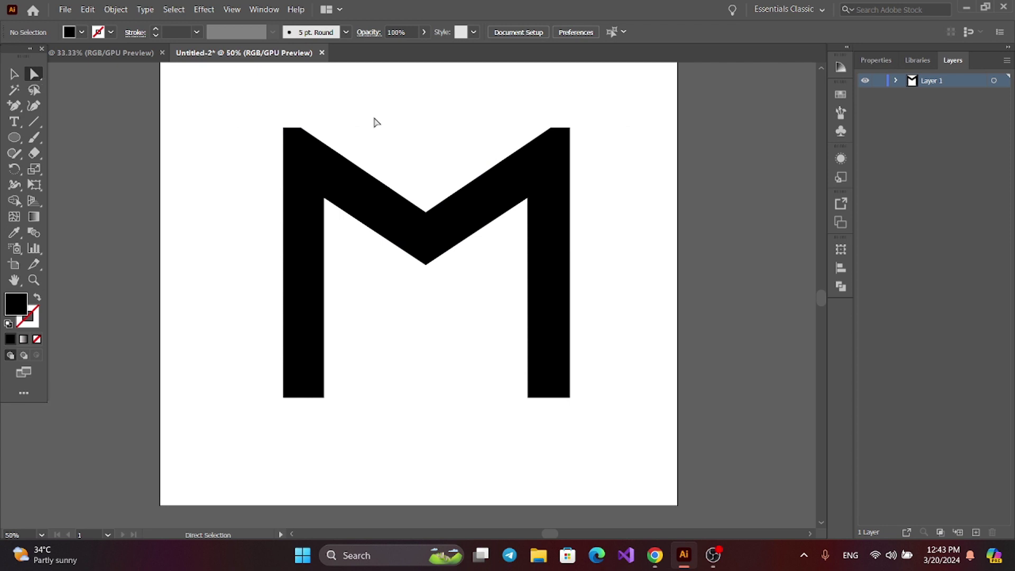
Pull the M's top-right and top-left corners outward into angled serif flares.
click(570, 129)
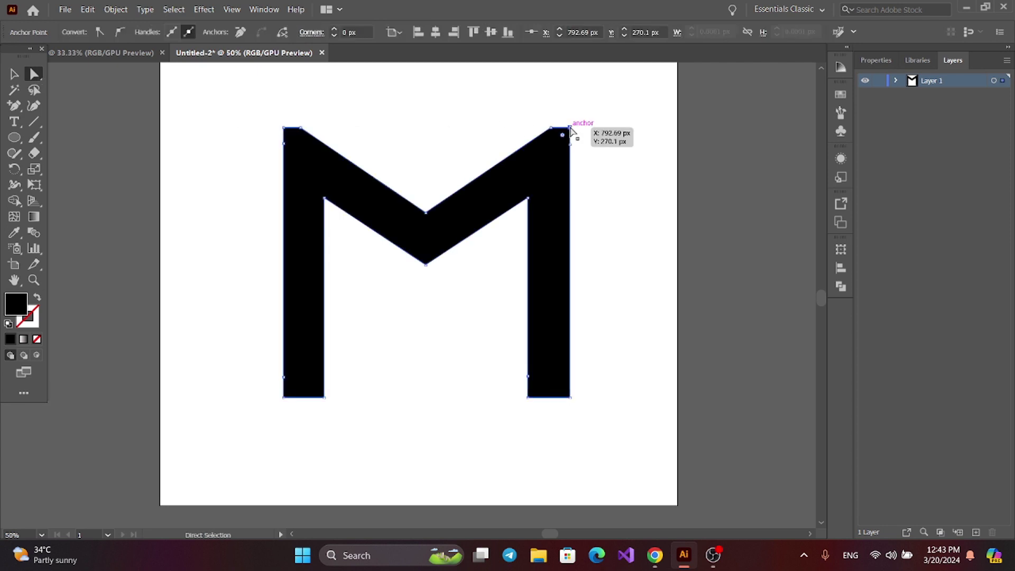
click(583, 130)
drag(570, 129, 595, 128)
drag(285, 129, 255, 128)
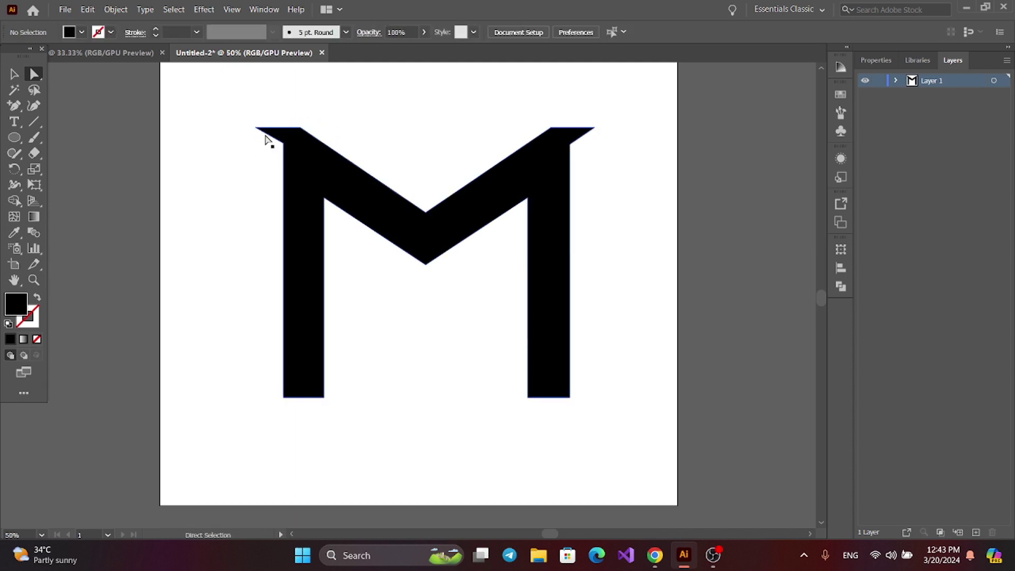
click(231, 215)
click(578, 148)
click(605, 177)
Pull the outer bottom corners of both legs outward into pointed feet.
drag(284, 396, 256, 397)
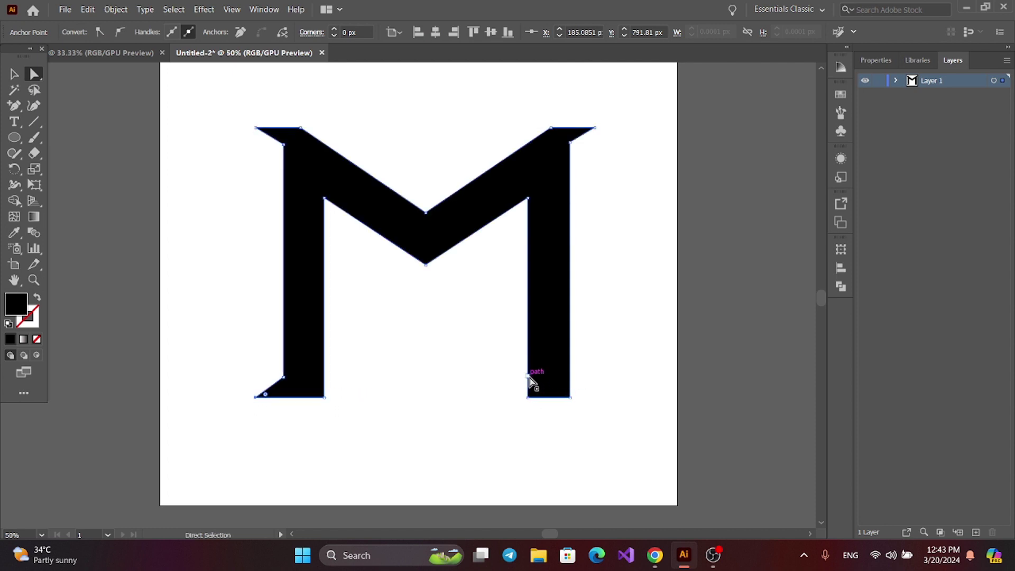
drag(530, 373, 594, 397)
key(plus)
click(570, 376)
key(a)
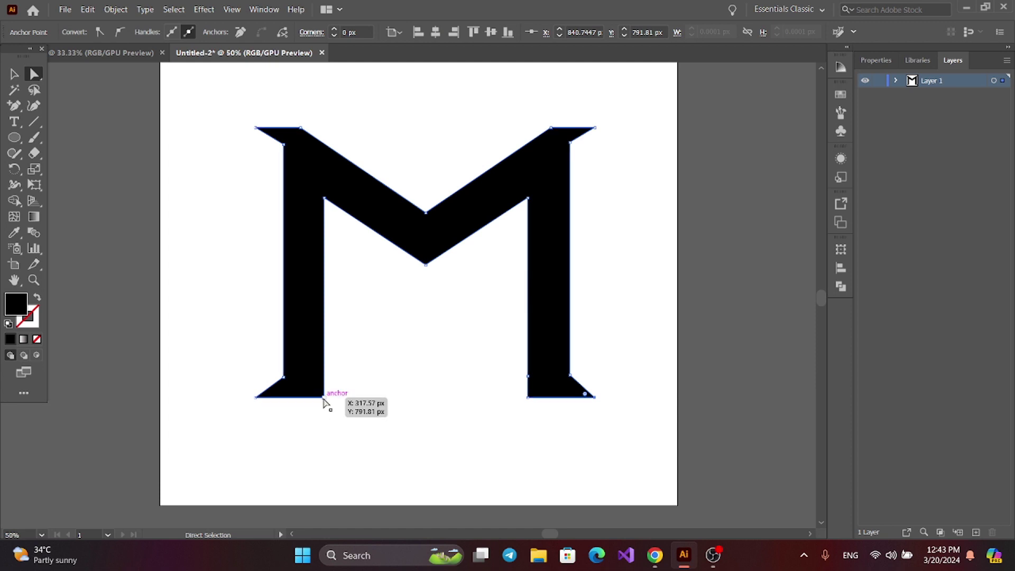
click(329, 401)
key(backslash)
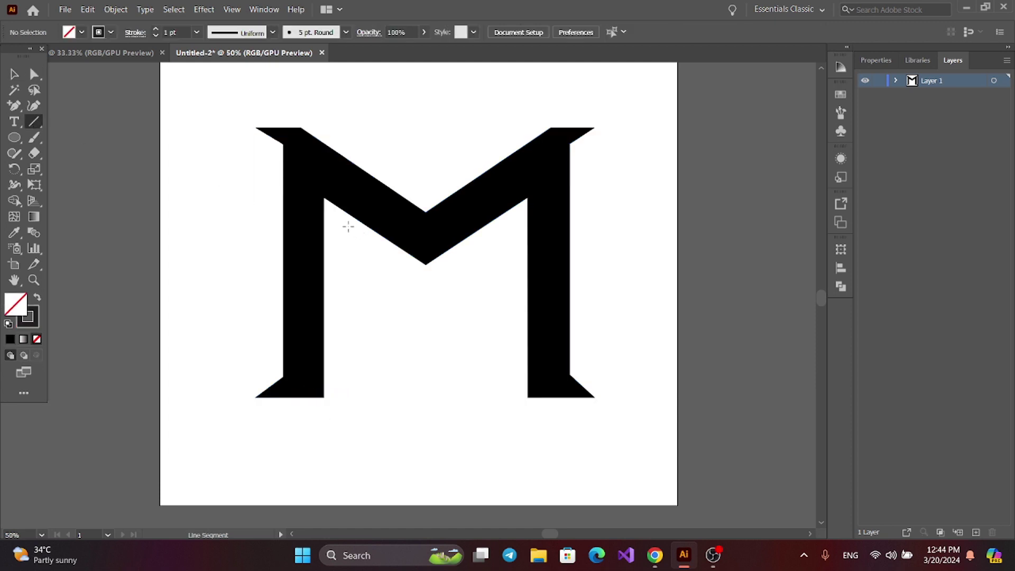
key(alt+shift)
Draw an 80 pt vertical line across the M's left half and expand it into a filled bar.
drag(347, 226, 351, 419)
key(v)
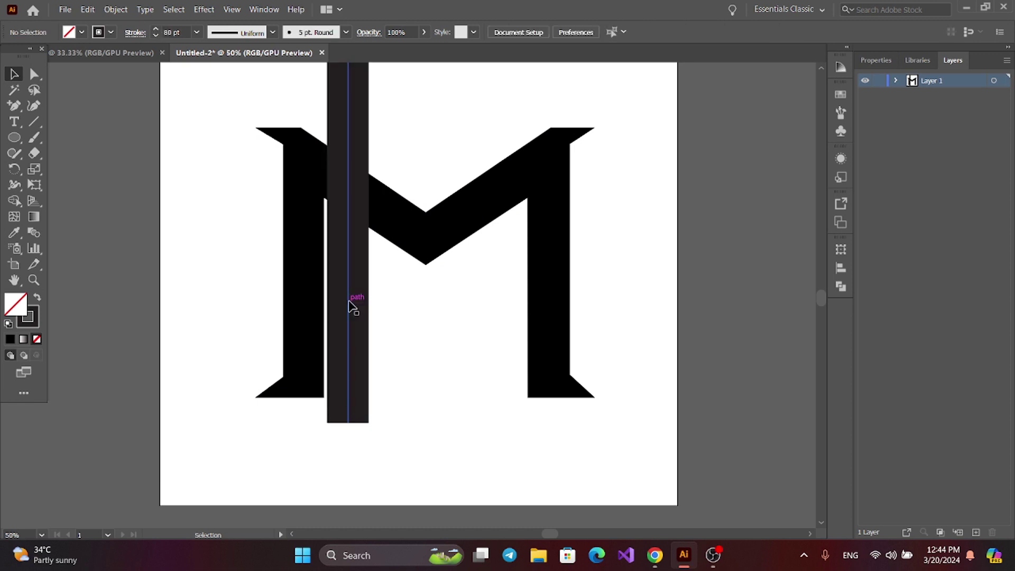
drag(351, 301, 366, 307)
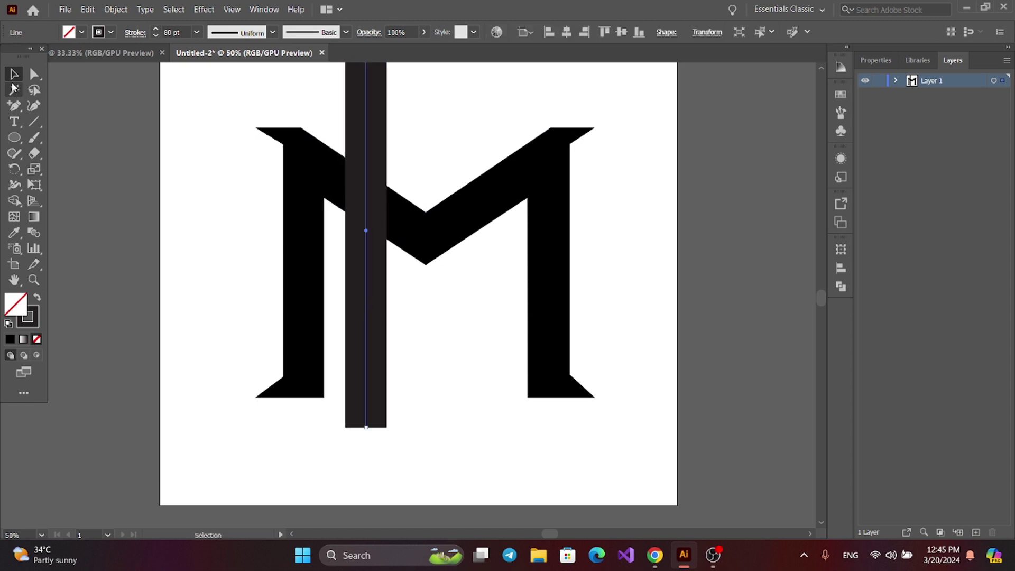
click(114, 9)
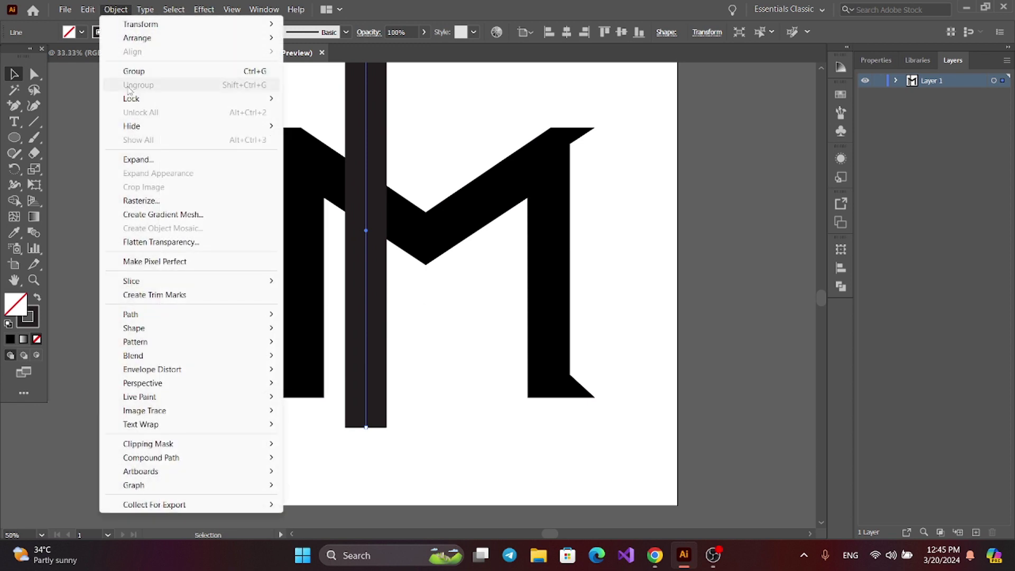
click(136, 159)
click(476, 352)
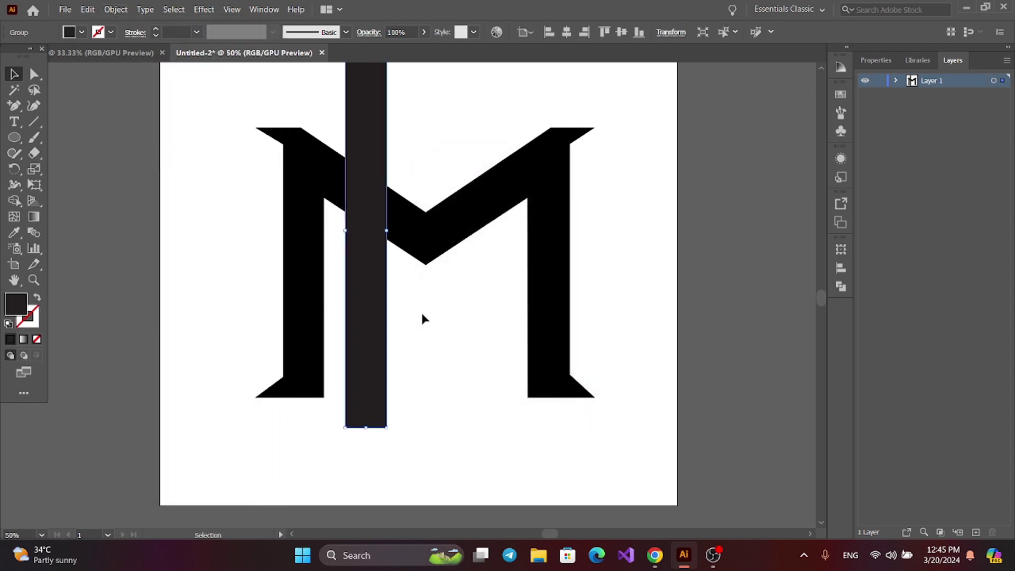
Duplicate the bar over the M's right side and make a 90° rotated copy of the left bar.
drag(369, 275, 483, 276)
click(362, 227)
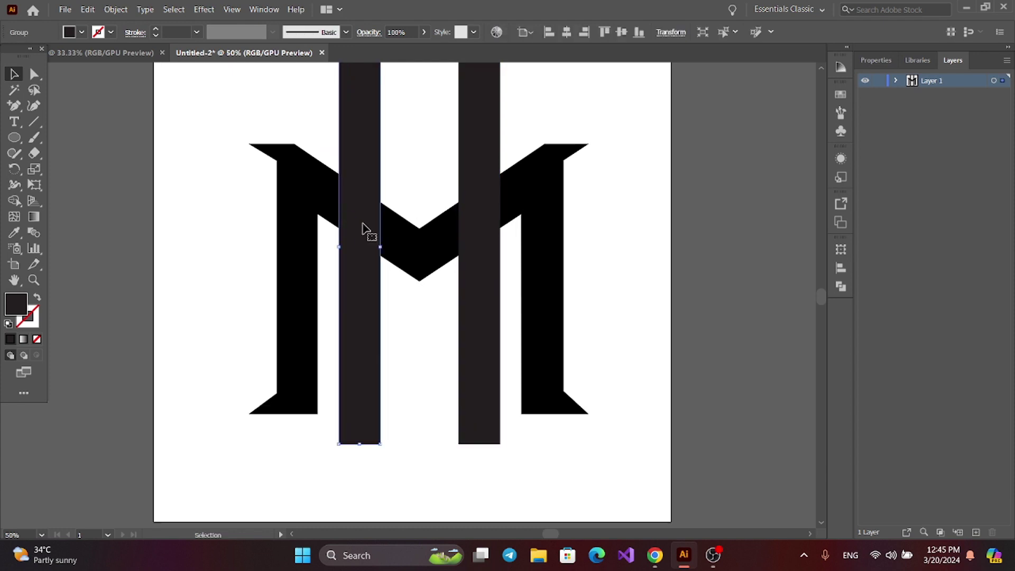
right_click(362, 226)
mouse_move(413, 377)
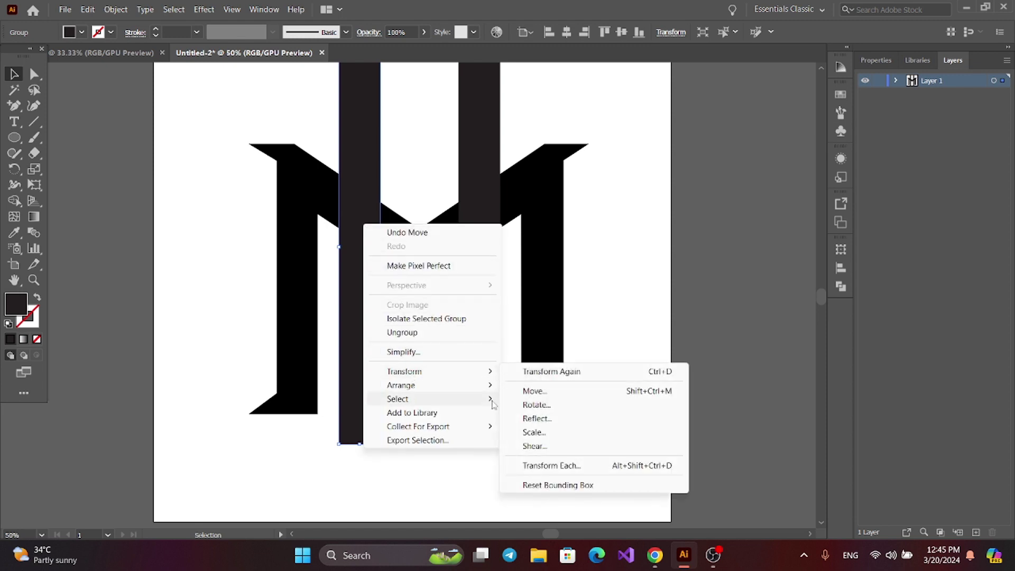
click(547, 408)
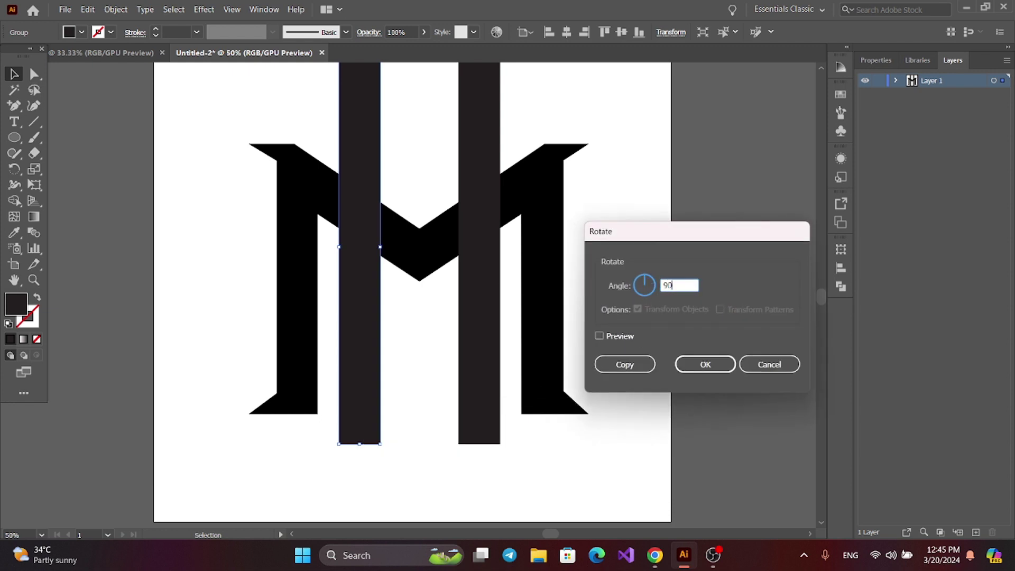
text(90)
click(602, 336)
click(601, 335)
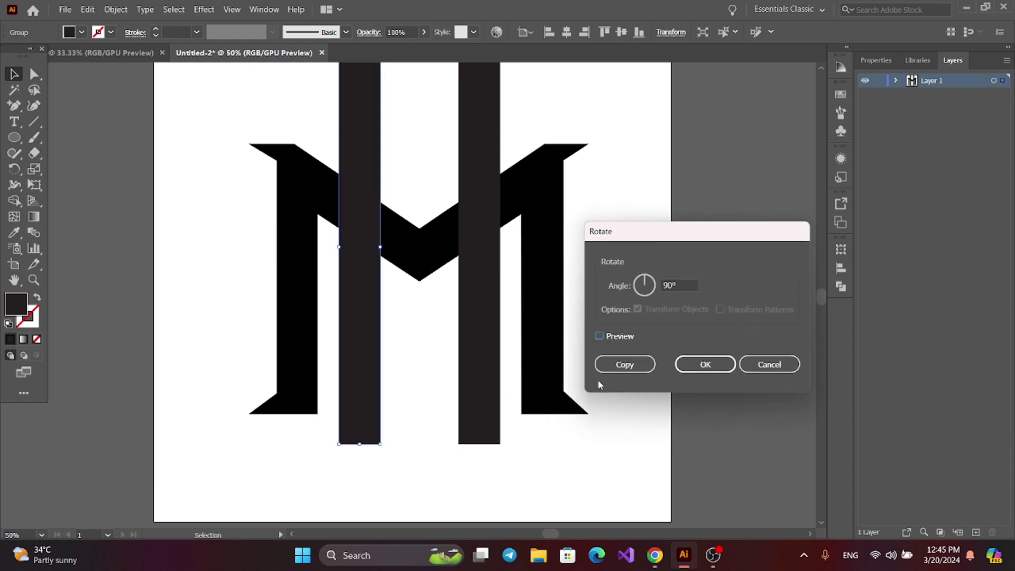
click(622, 372)
Move the horizontal bar down across the uprights, shorten it, and trim its end pieces with Shape Builder.
click(639, 333)
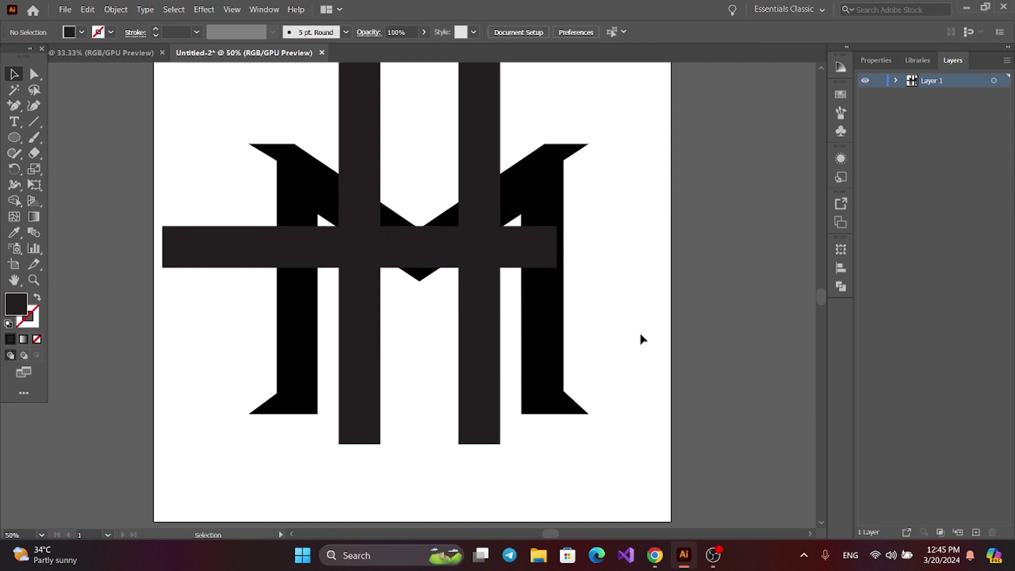
click(327, 248)
drag(327, 248, 391, 355)
drag(228, 355, 328, 355)
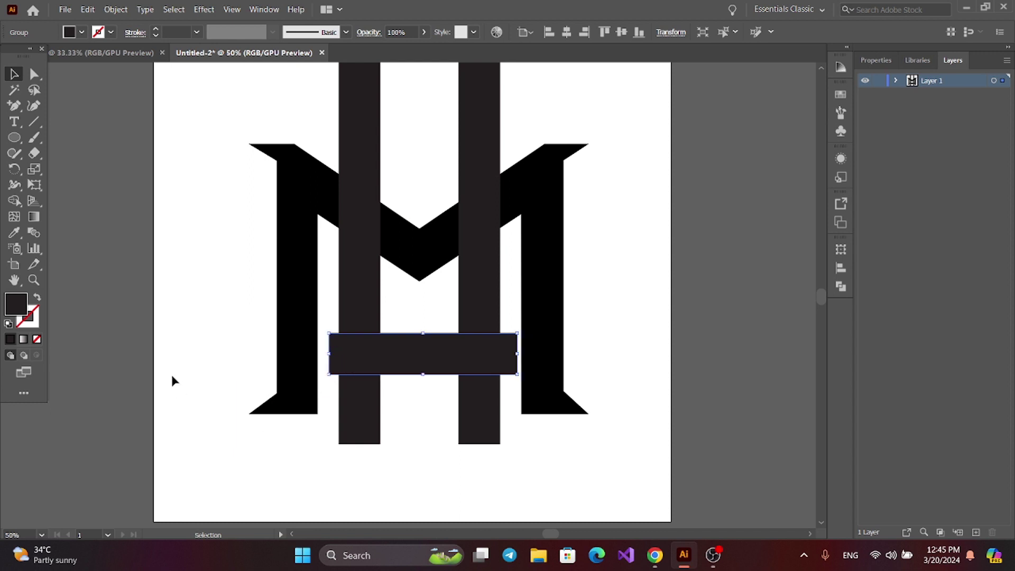
click(401, 456)
drag(193, 246, 665, 469)
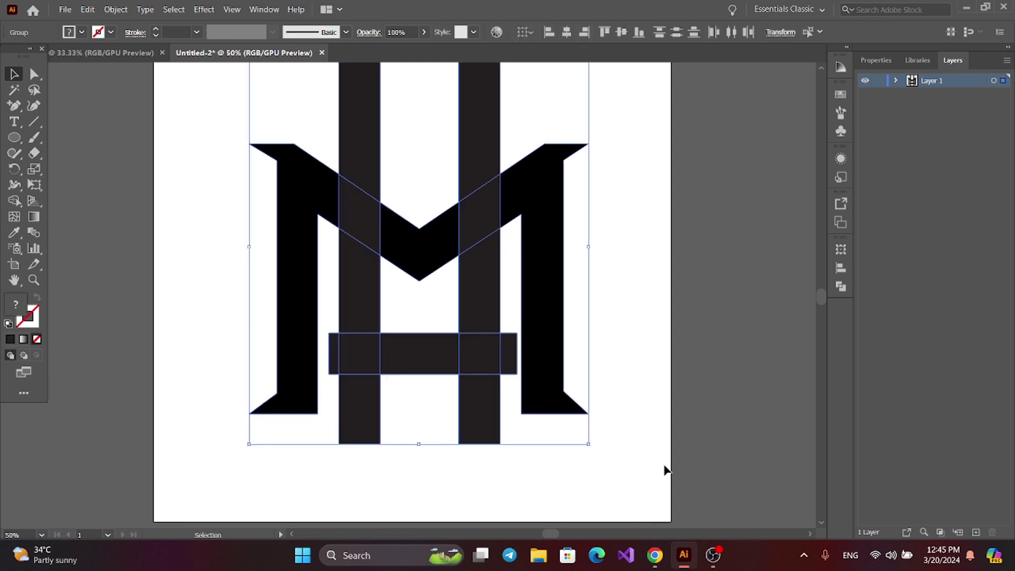
click(15, 201)
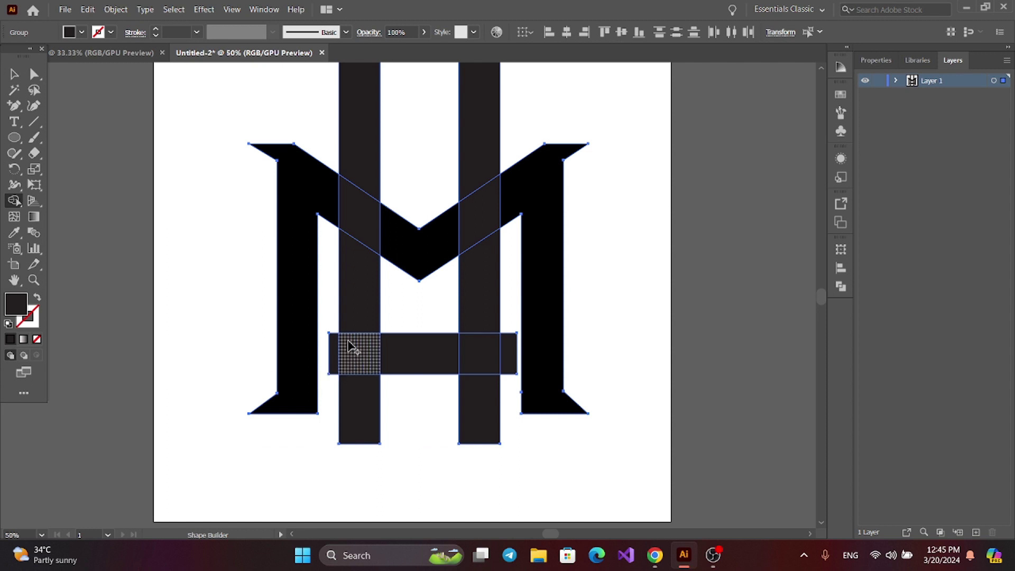
alt+click(334, 348)
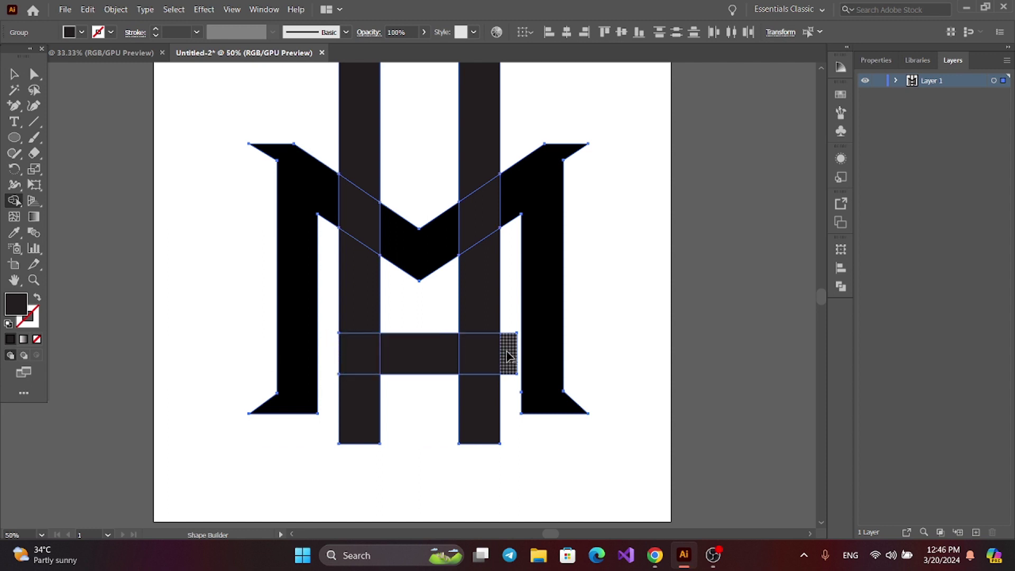
alt+click(507, 354)
Duplicate the crossbar straight up to span the tops of the uprights.
click(14, 74)
click(79, 132)
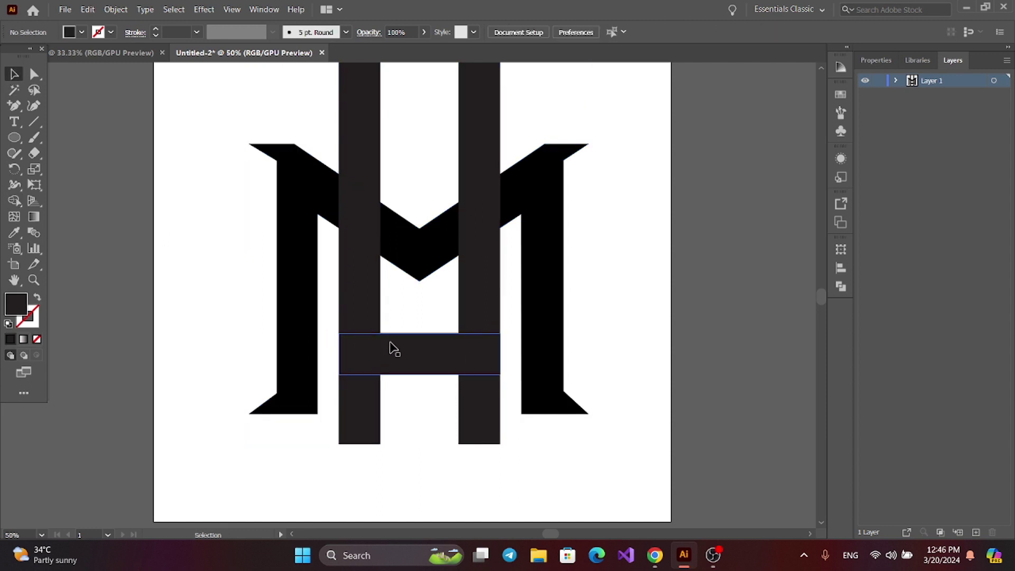
click(421, 357)
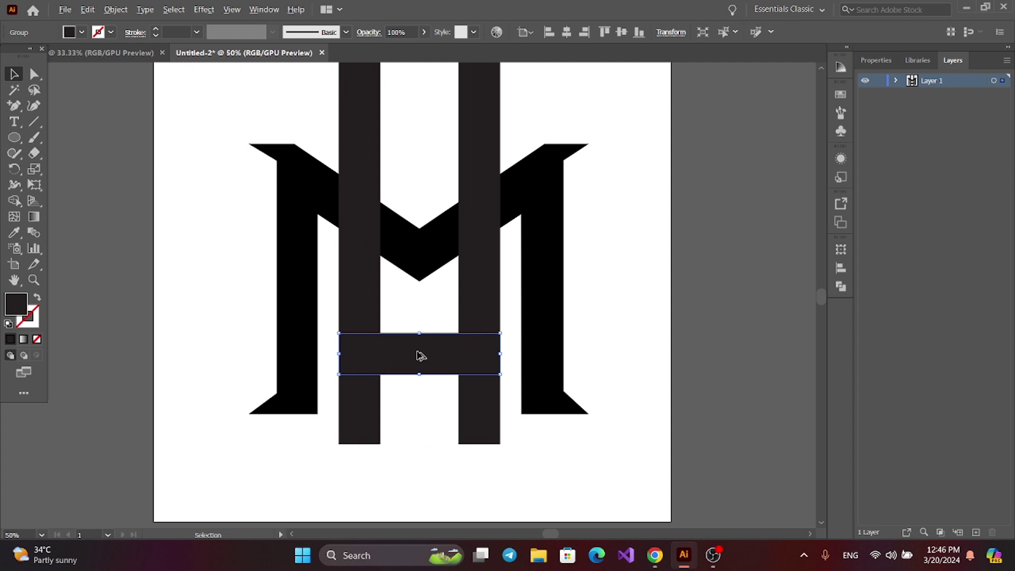
drag(421, 357, 421, 129)
drag(608, 69, 201, 397)
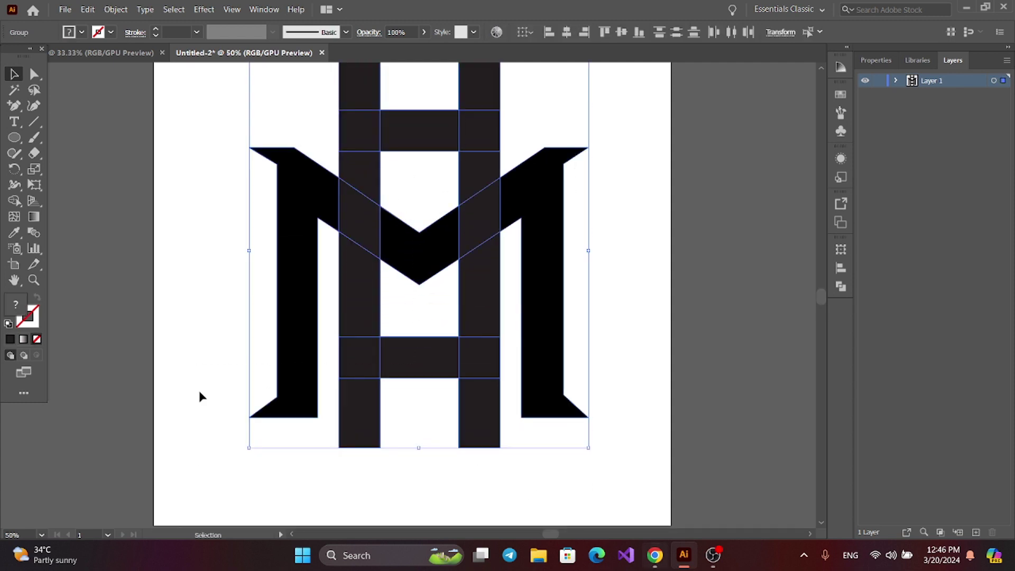
Delete the upright pieces sticking out above the top bar with Shape Builder.
click(14, 200)
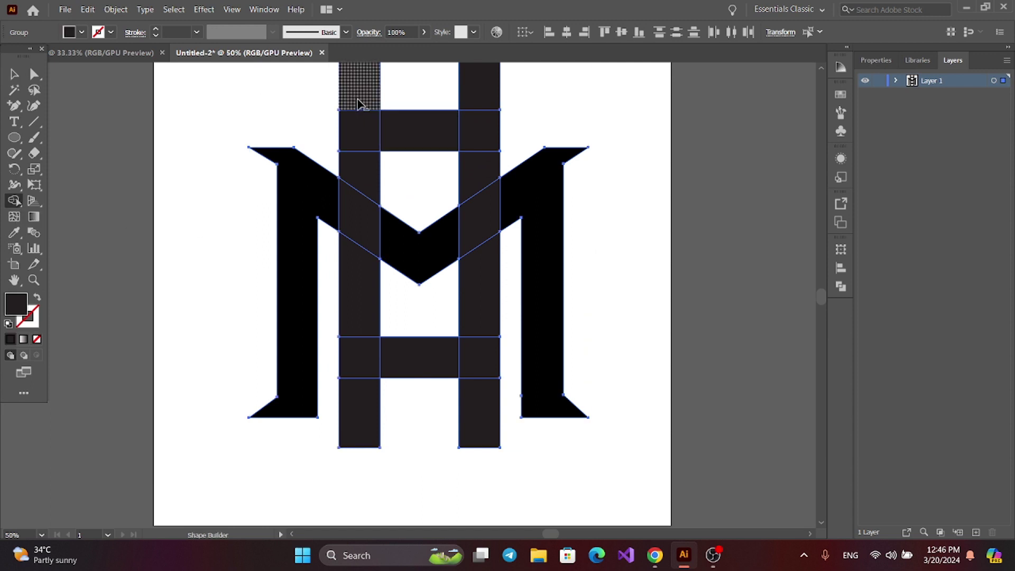
alt+click(358, 98)
alt+click(491, 83)
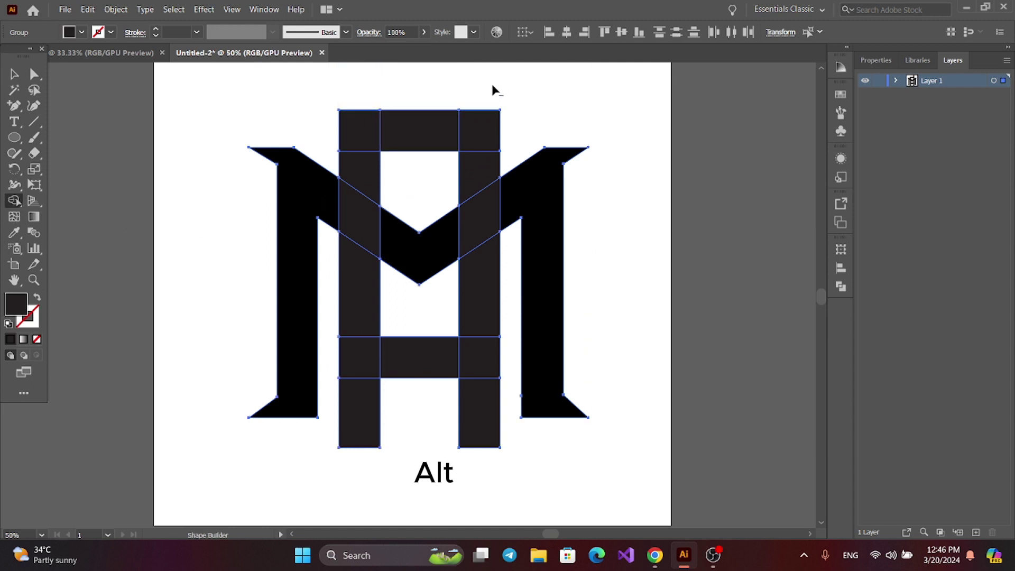
Lock the M group in the Layers panel and select all the unlocked A pieces.
click(14, 75)
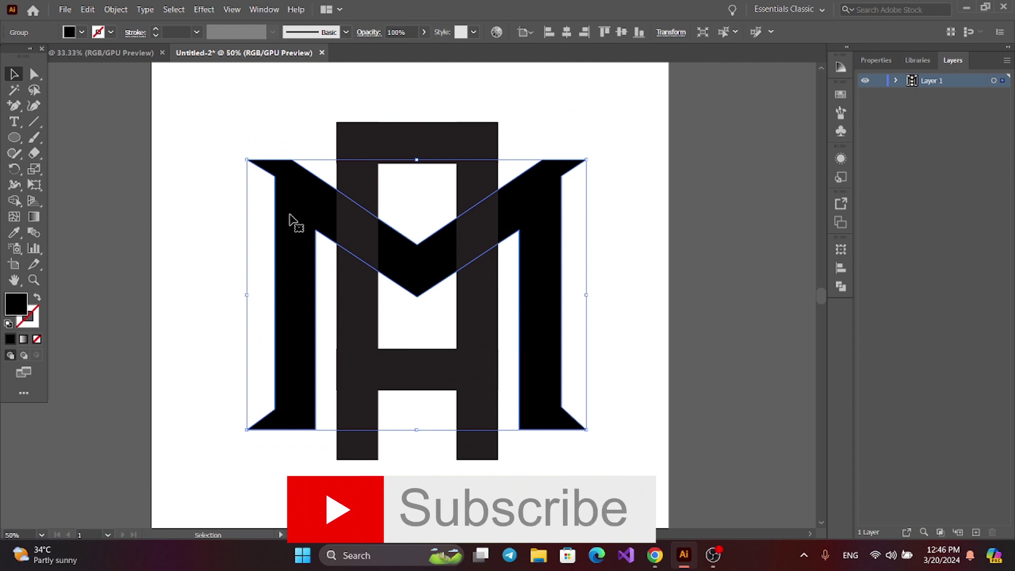
click(895, 81)
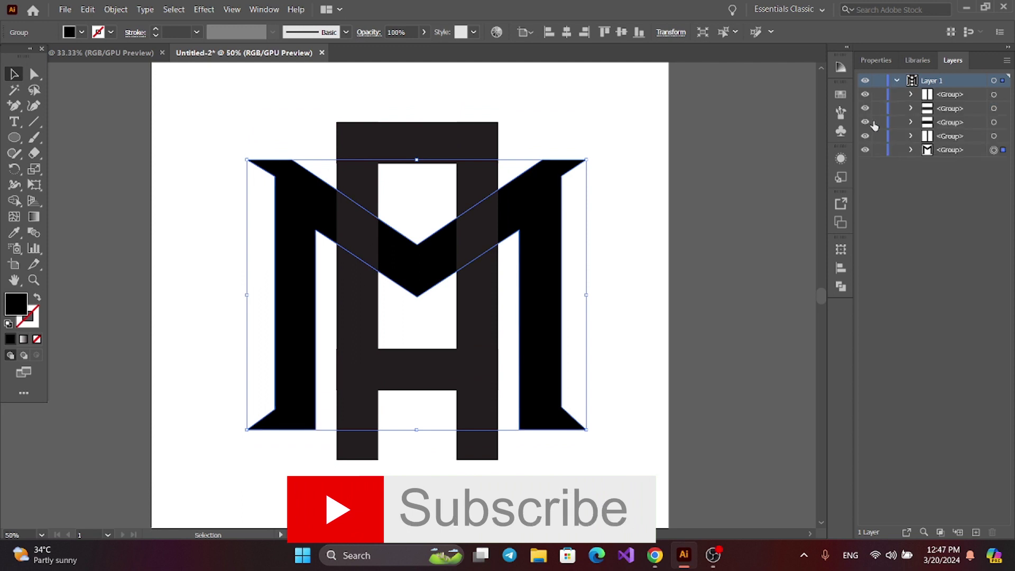
click(879, 150)
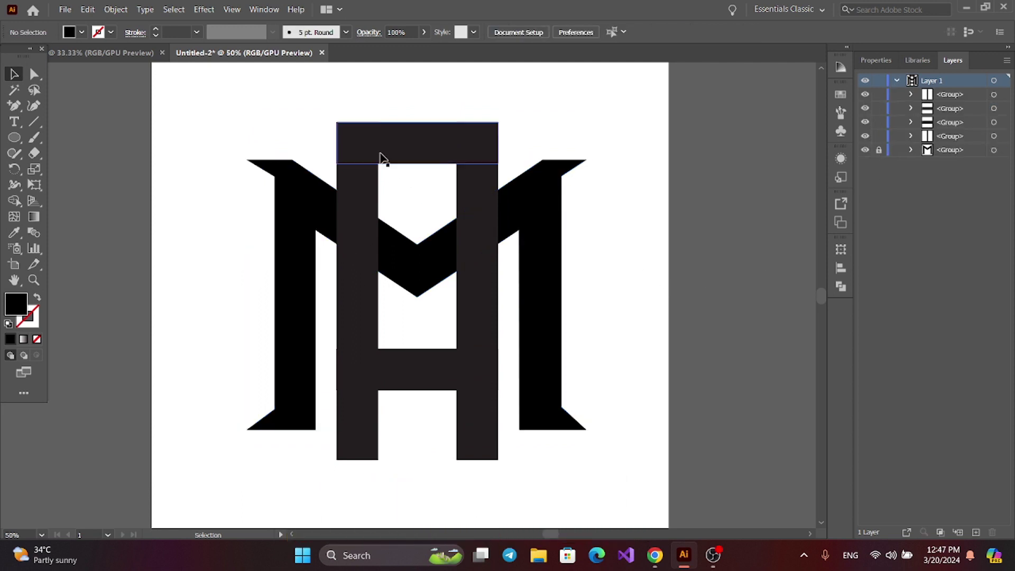
key(ctrl+a)
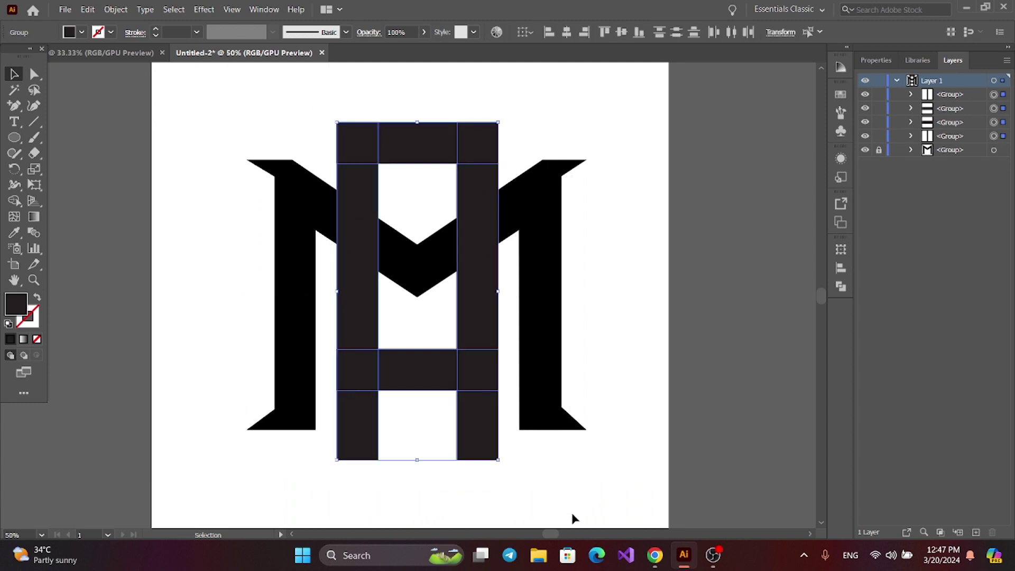
Unite the four A pieces with Pathfinder, then unlock the M group in Layers.
click(840, 287)
click(687, 279)
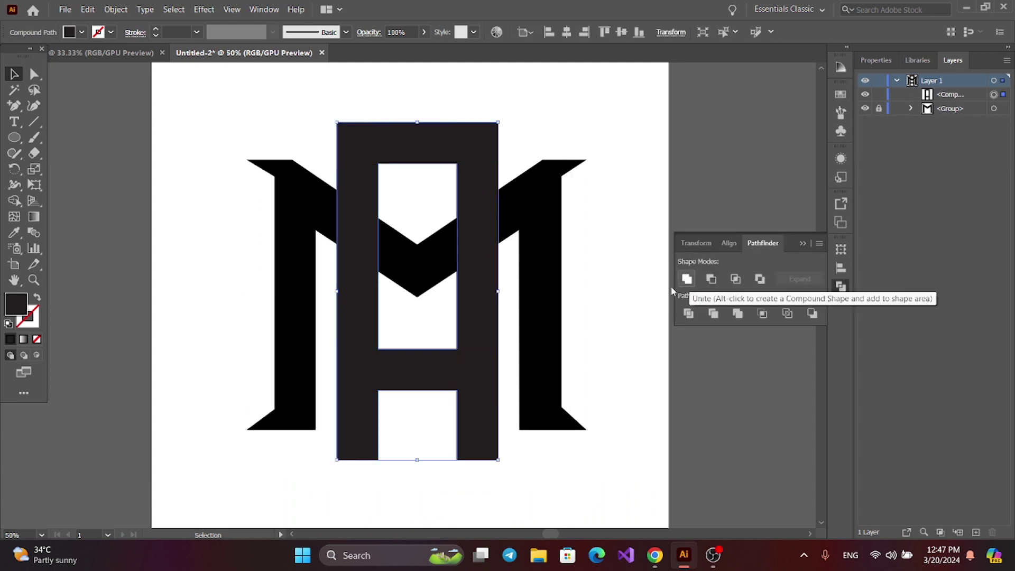
click(802, 243)
click(692, 223)
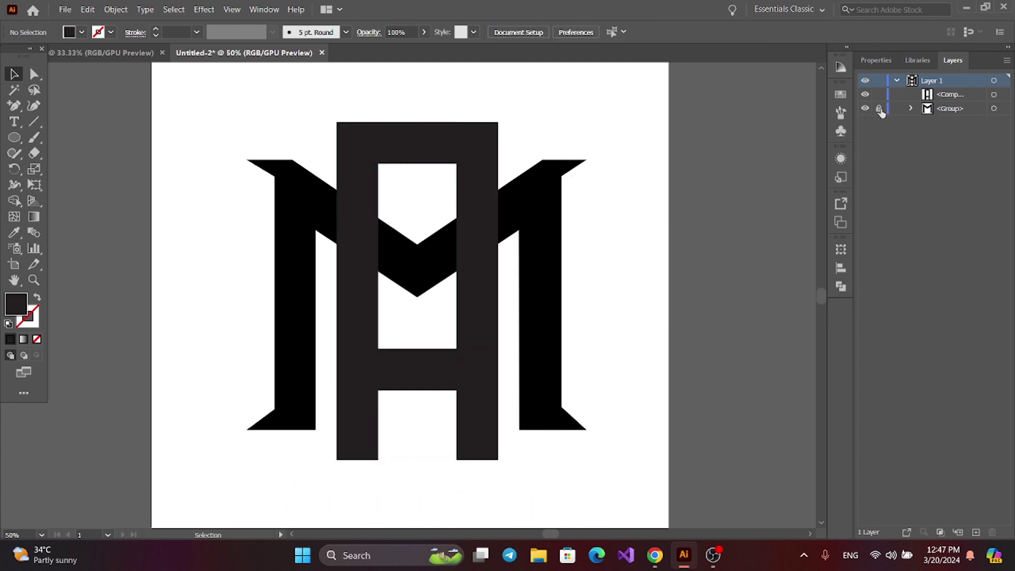
click(481, 214)
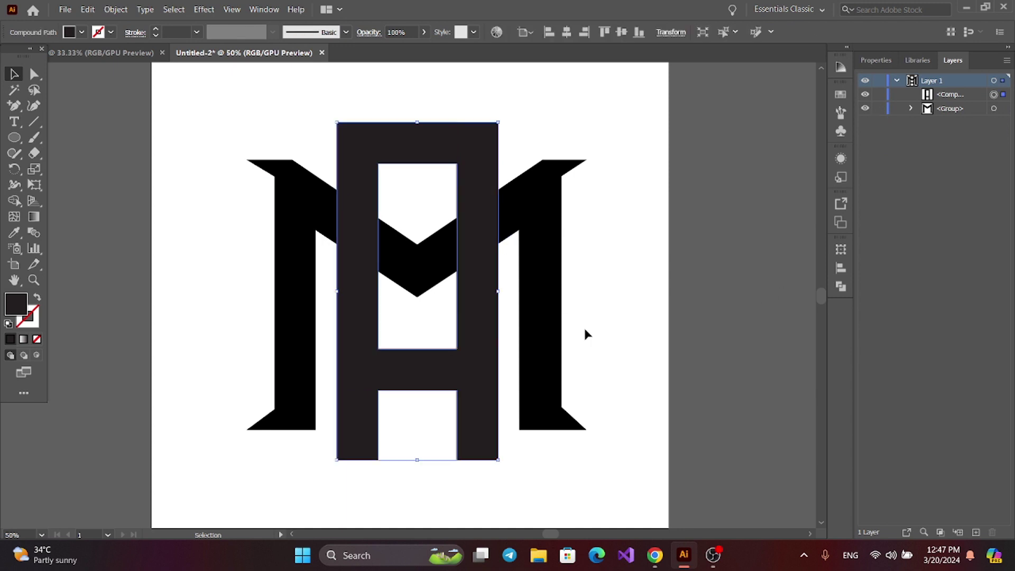
click(646, 318)
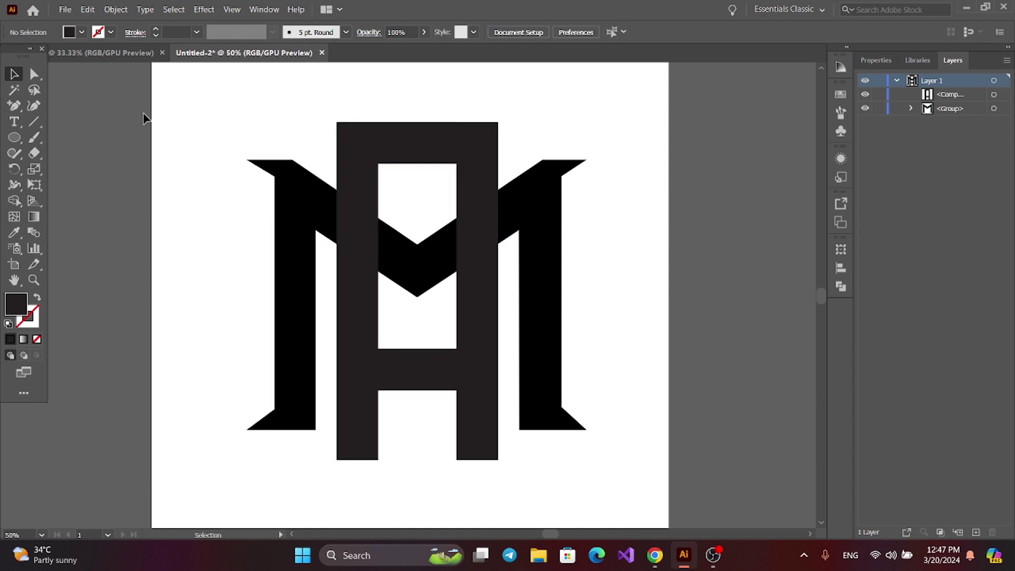
Add anchors at the A's top corners and pull both outward into slanted, flared serif points.
click(14, 106)
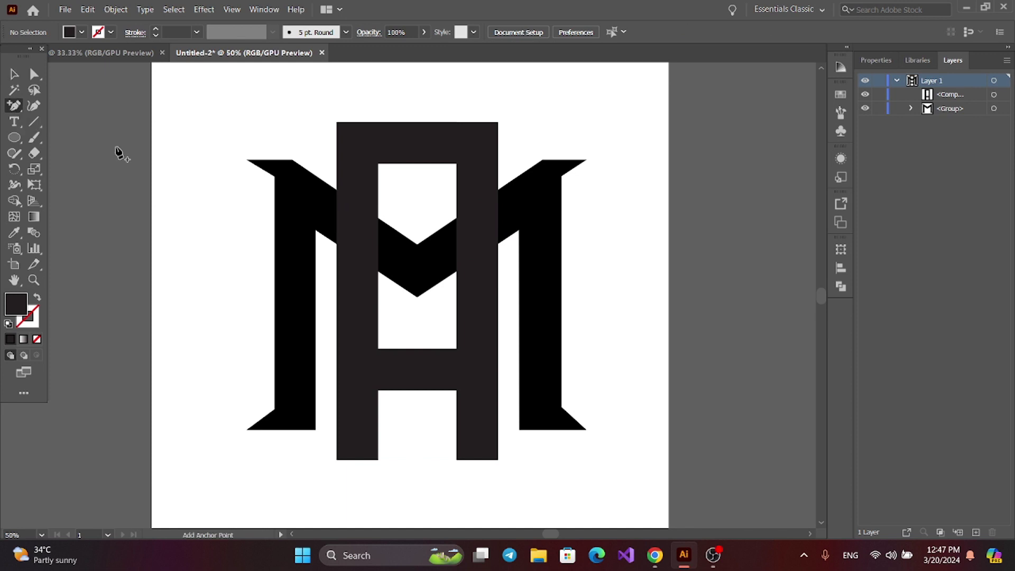
click(336, 140)
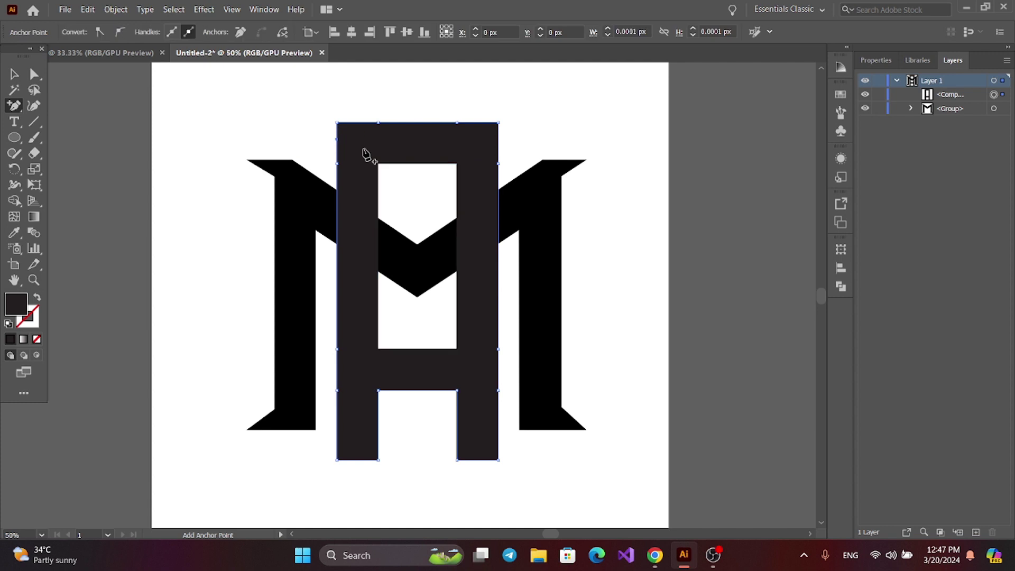
click(498, 139)
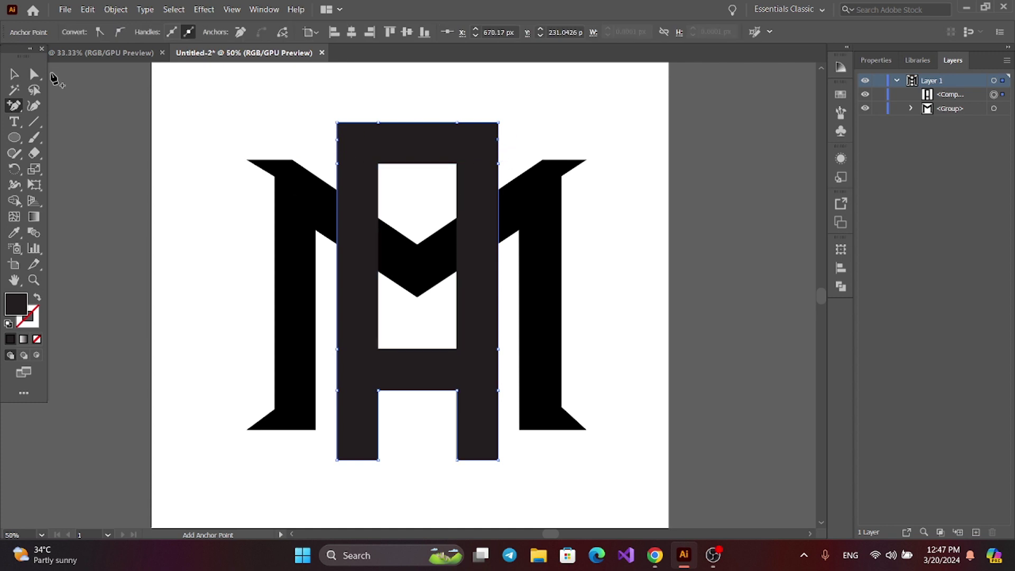
click(35, 74)
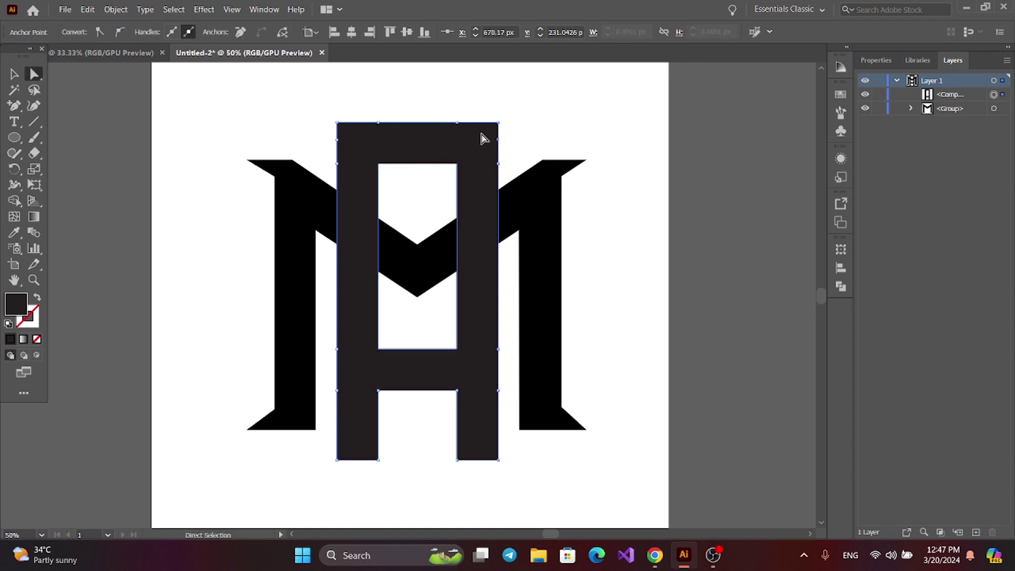
drag(498, 123, 522, 125)
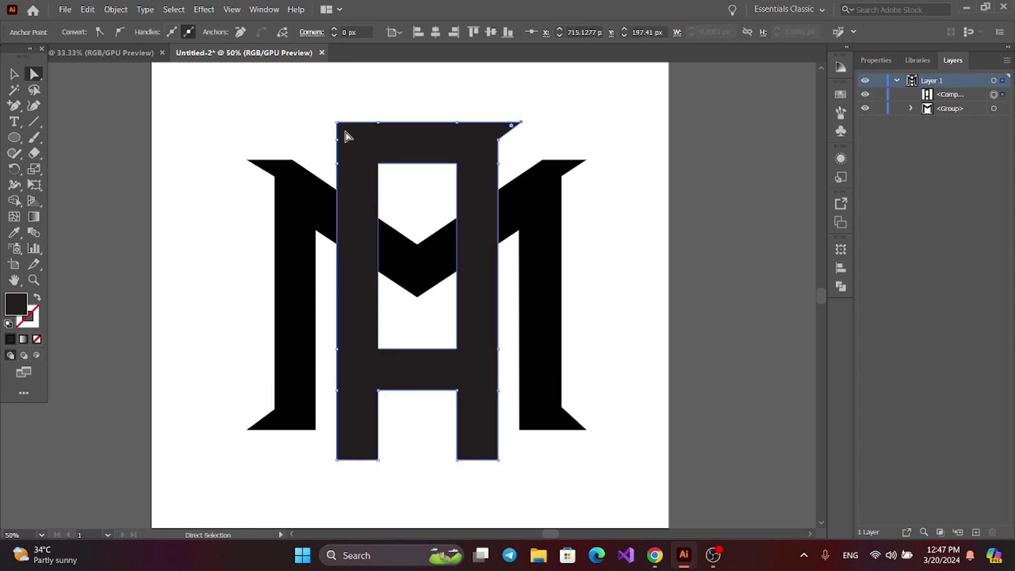
drag(337, 123, 309, 127)
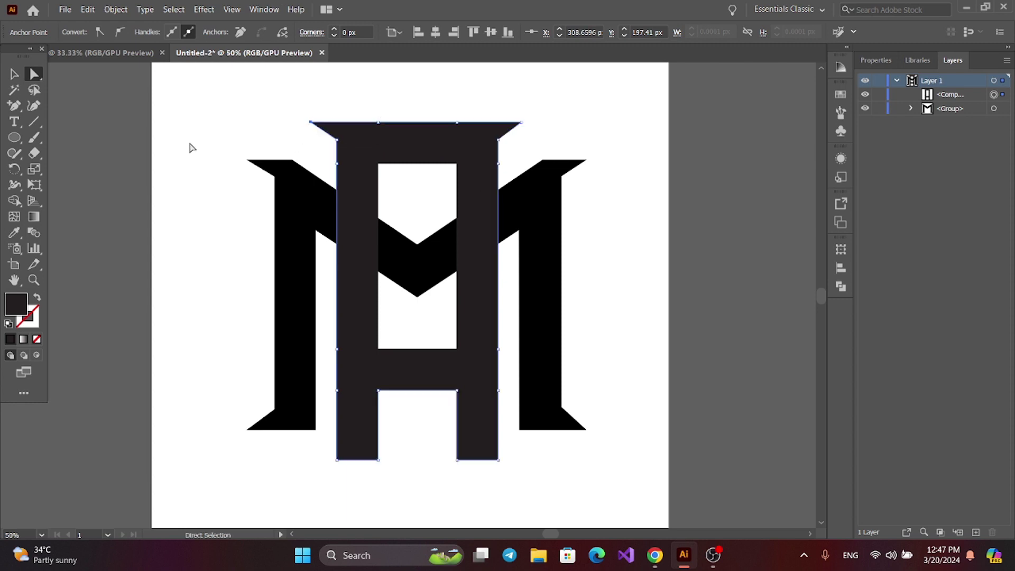
click(193, 151)
click(14, 74)
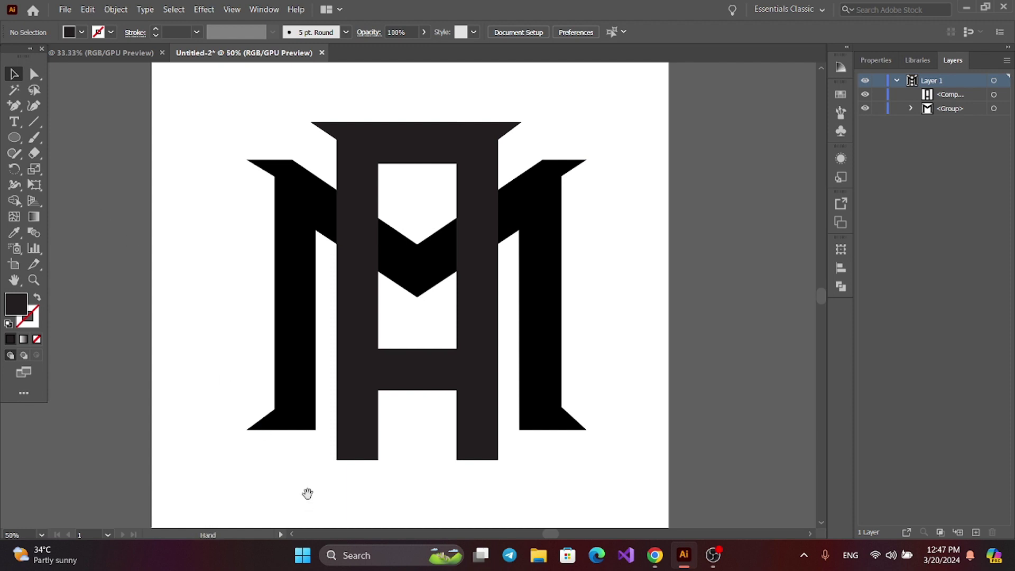
Add an anchor point on the A's left leg, level with the bottom of the M's feet.
drag(307, 493, 307, 406)
drag(308, 404, 310, 411)
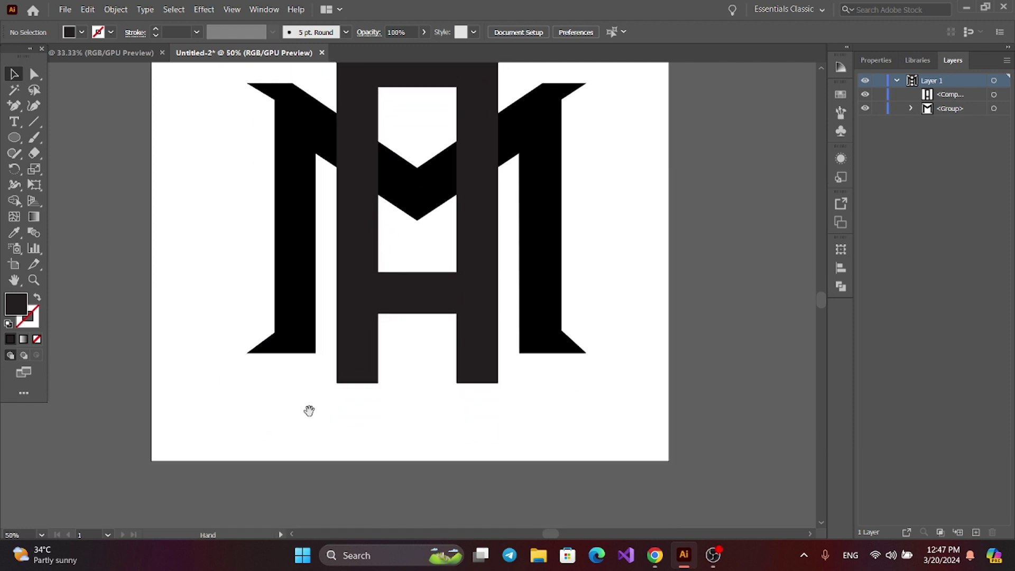
click(14, 106)
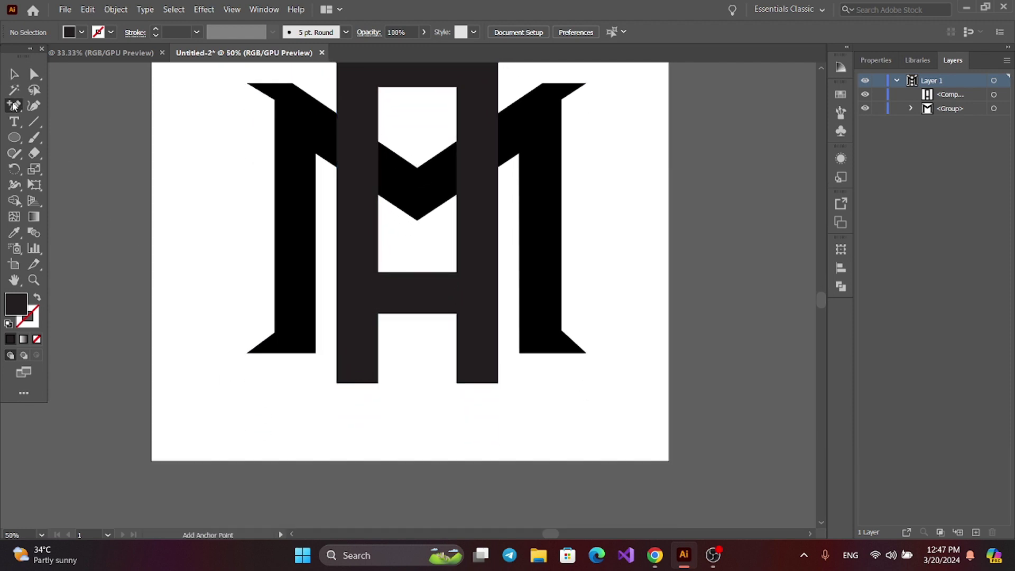
click(337, 353)
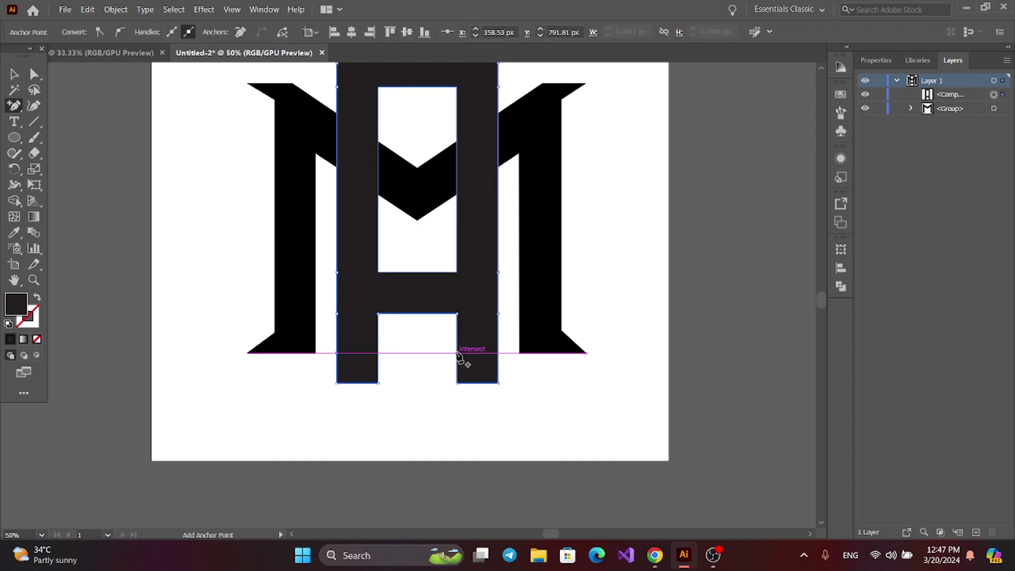
key(ctrl+shift+a)
click(14, 74)
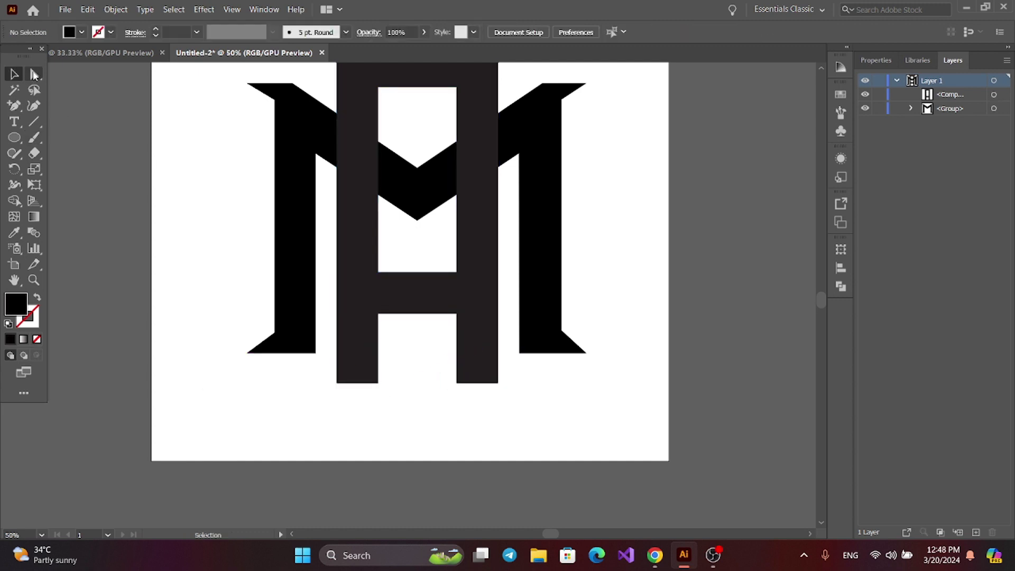
click(34, 74)
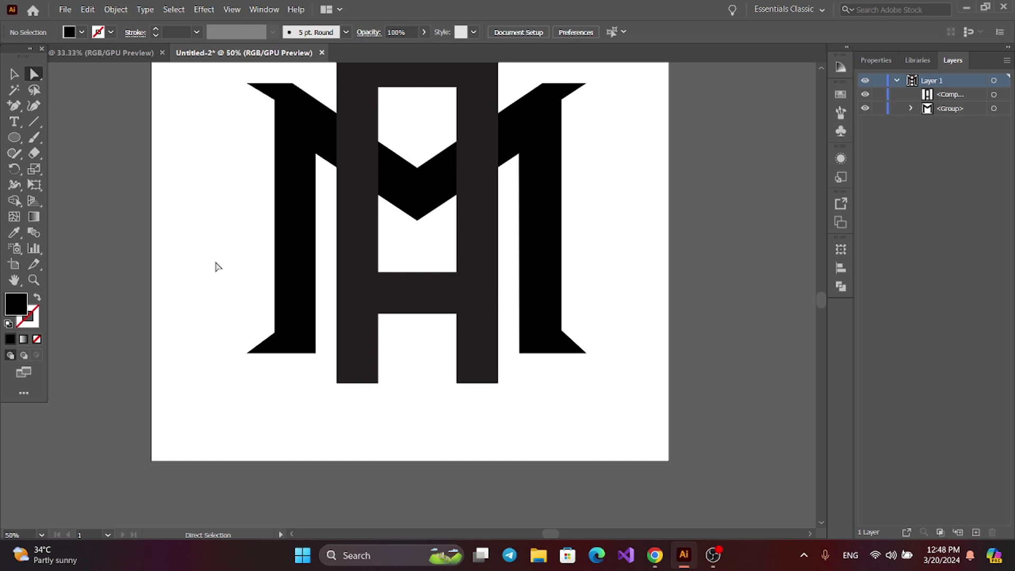
Nudge and drag the M's foot anchors downward so both feet end in lowered points.
click(316, 353)
click(519, 354)
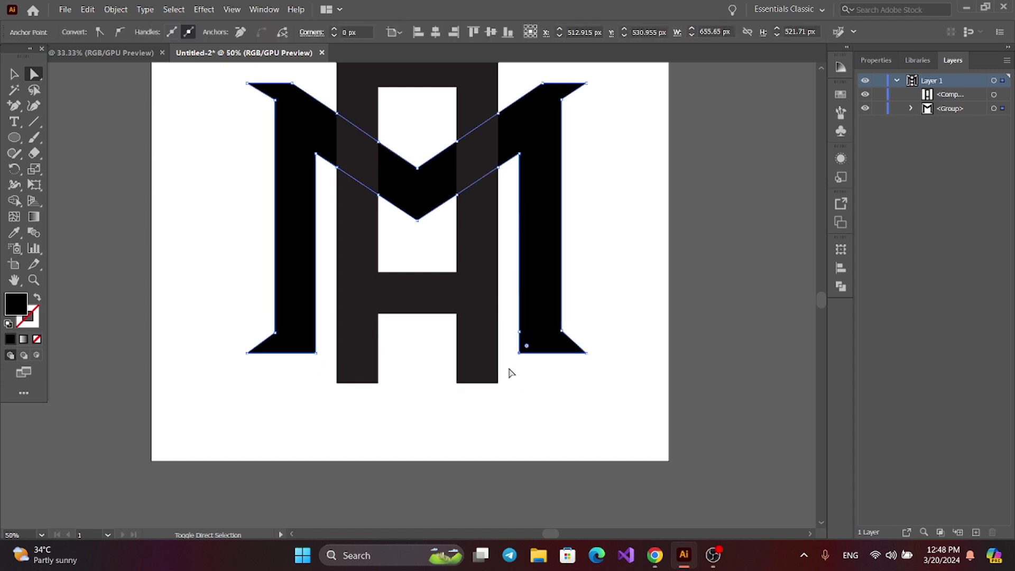
shift+click(315, 353)
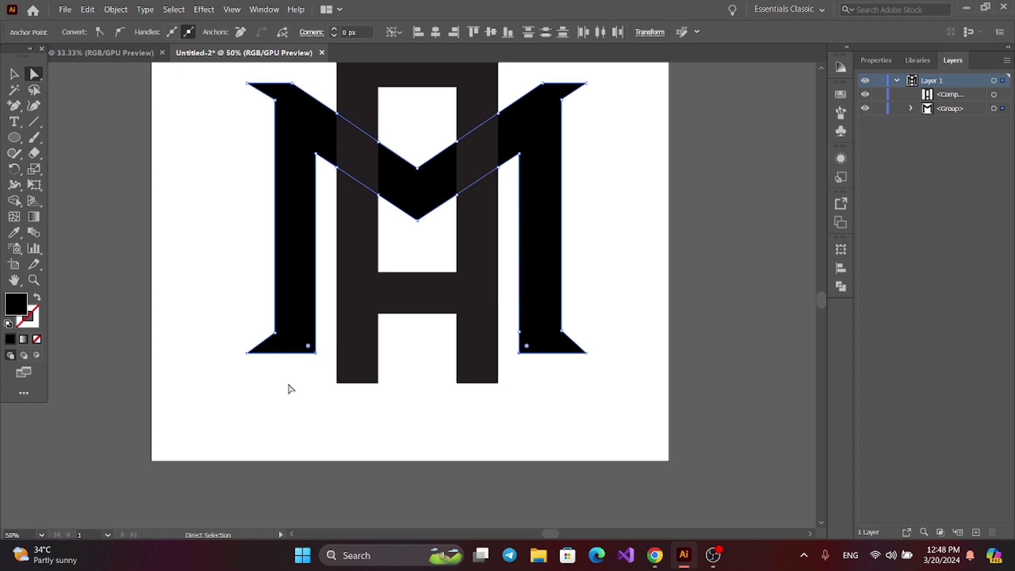
key(shift+Down)
key(shift+Down)
key(shift+Down)
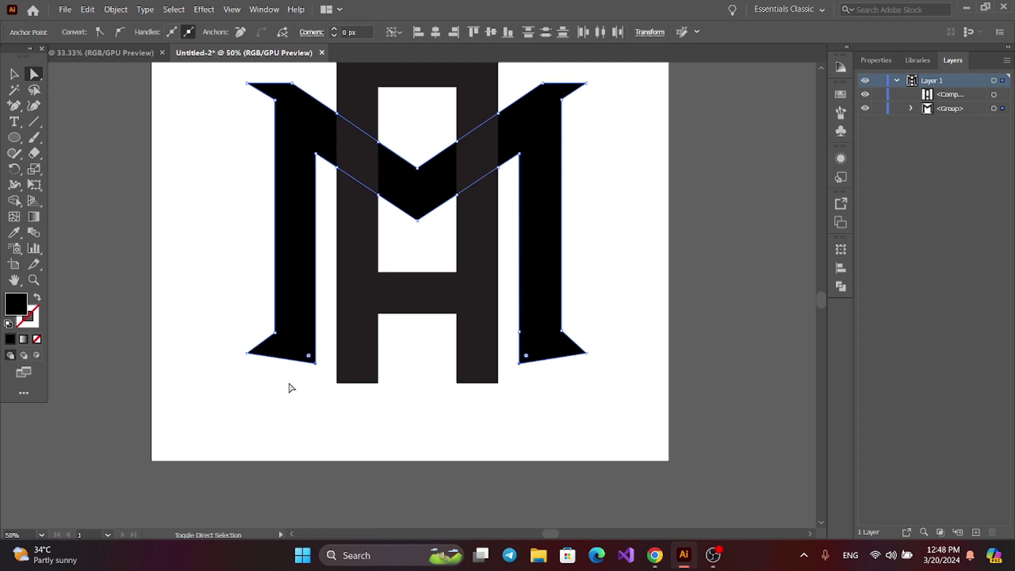
key(shift+Down)
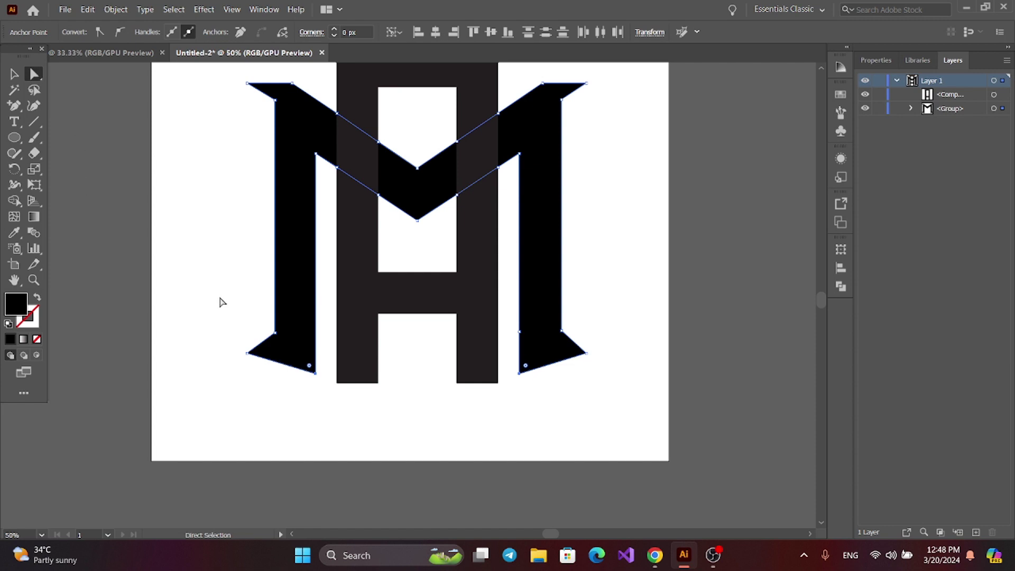
click(274, 333)
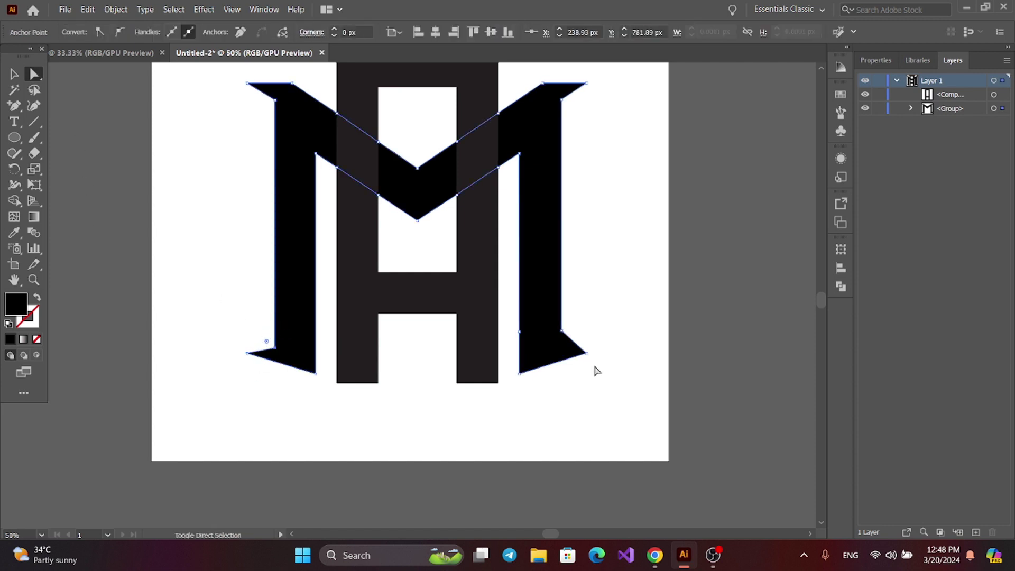
drag(561, 331, 561, 350)
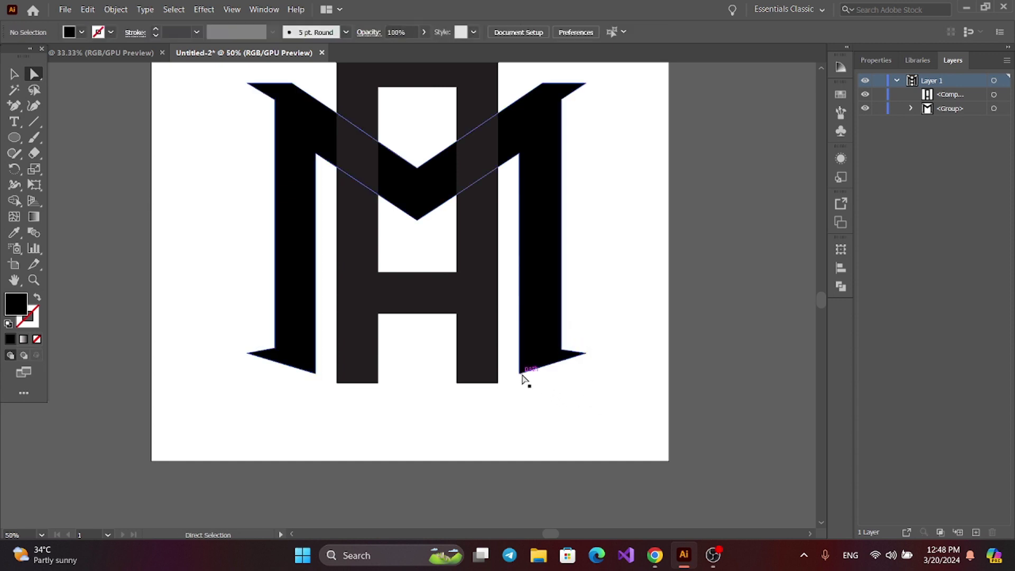
mouse_move(520, 375)
mouse_down()
mouse_move(524, 394)
mouse_move(520, 384)
mouse_up()
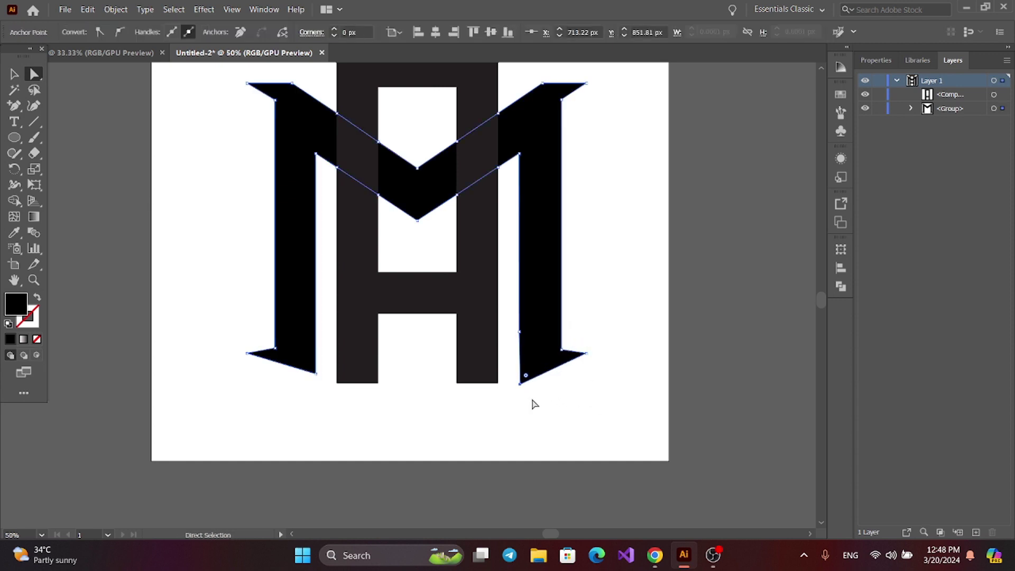
click(533, 400)
drag(315, 373, 316, 385)
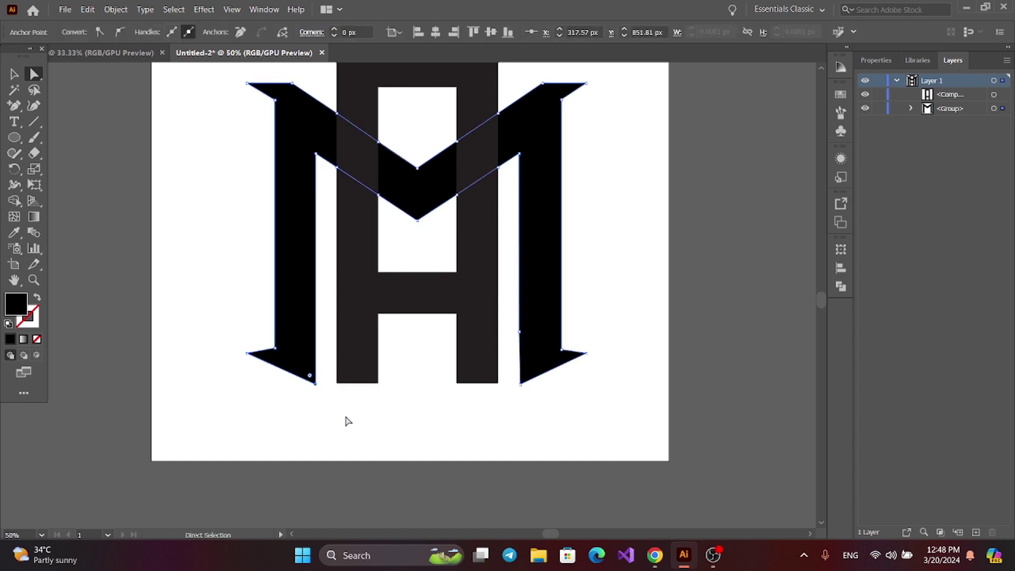
click(348, 421)
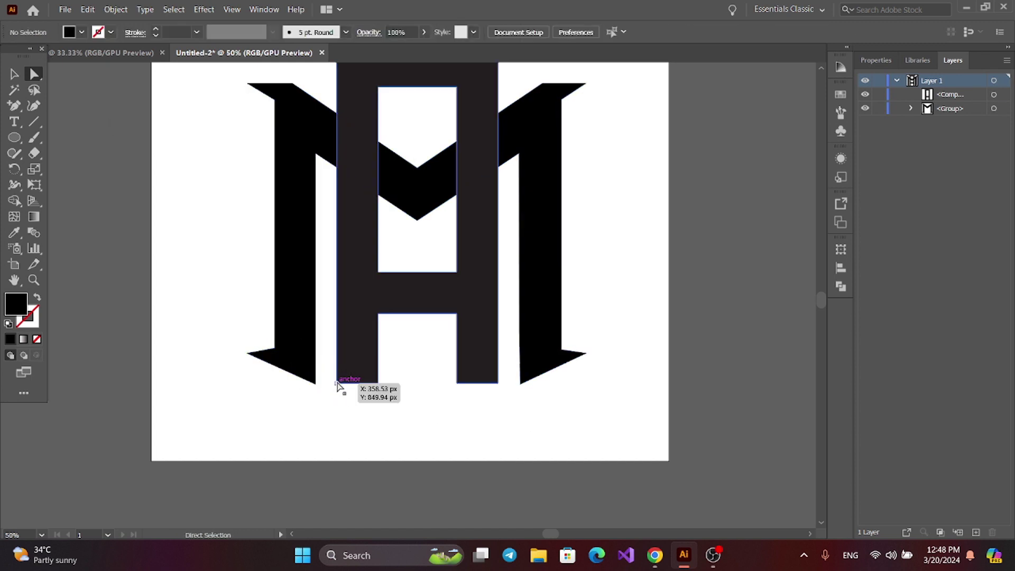
Marquee the four bottom anchors of the A's legs and adjust their height slightly.
drag(336, 384, 503, 389)
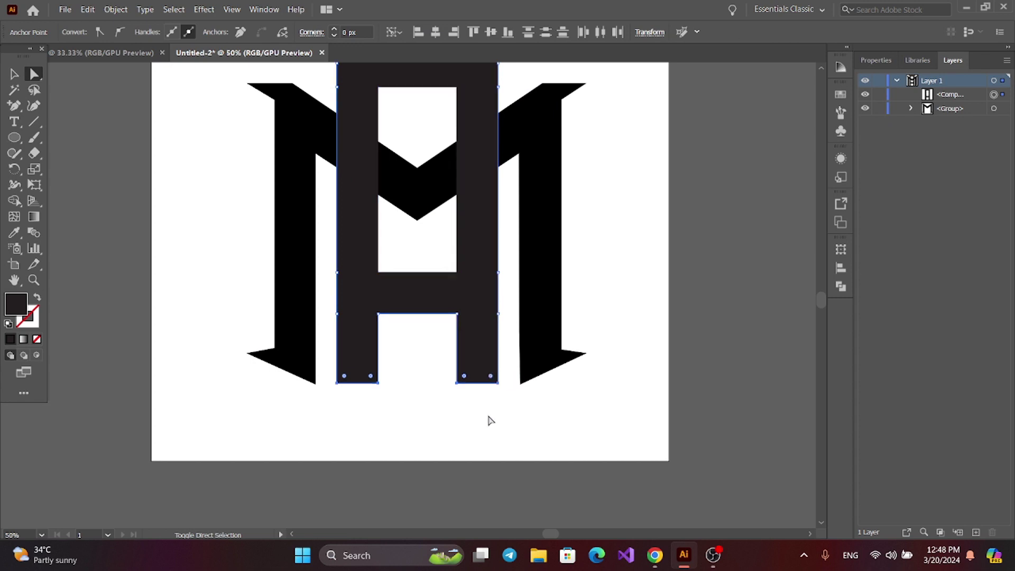
key(shift+Down)
key(shift+Down)
key(shift+Down)
key(shift+Down)
key(shift+Down)
key(shift+Down)
key(shift+Down)
key(shift+Down)
key(shift+Down)
key(shift+Down)
key(shift+Down)
key(shift+Down)
key(shift+Down)
key(shift+Down)
key(shift+Down)
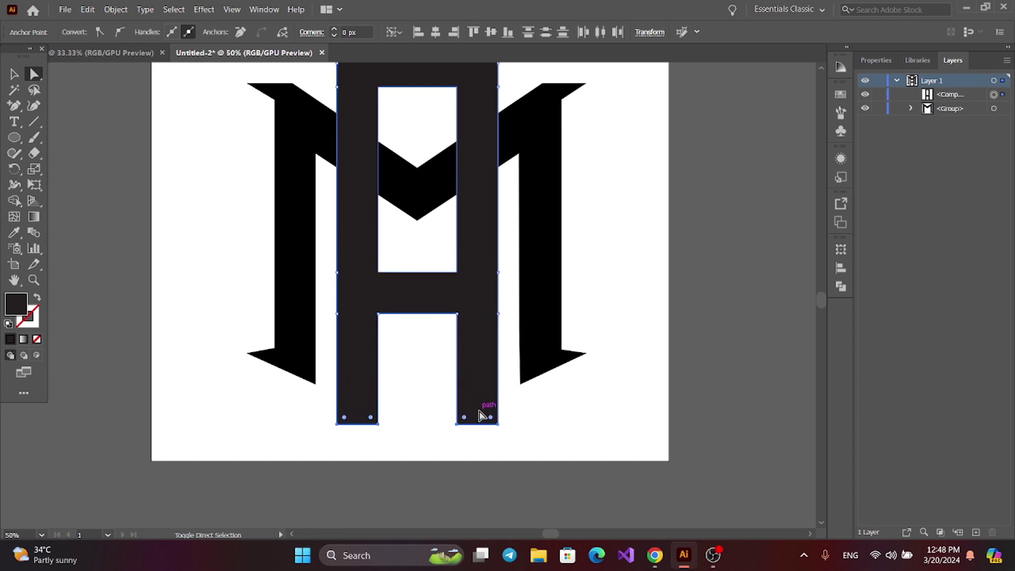
key(shift+Up)
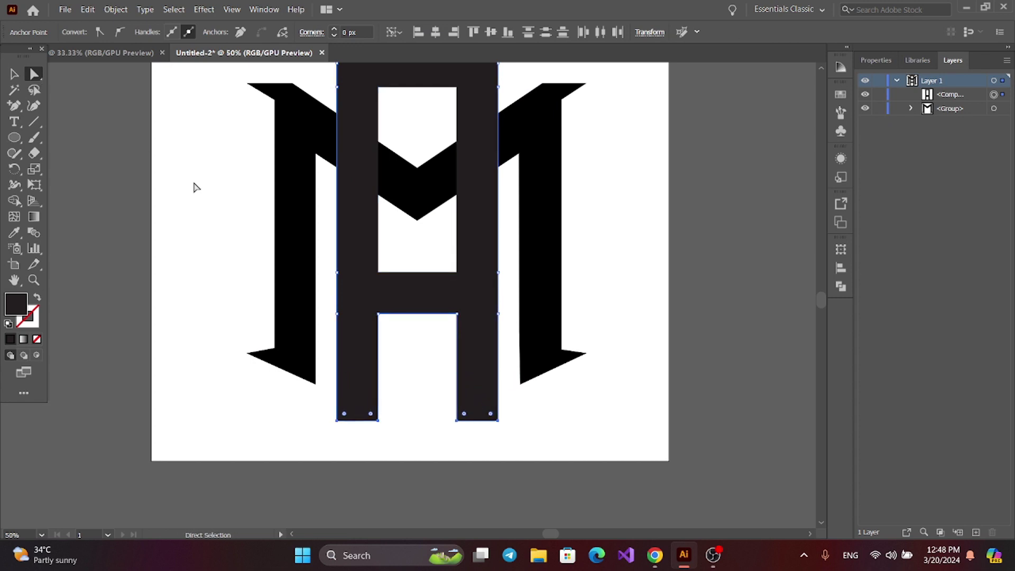
click(195, 188)
Slant the A's bottom corners out to the M's feet and lower its middle notch points.
click(15, 106)
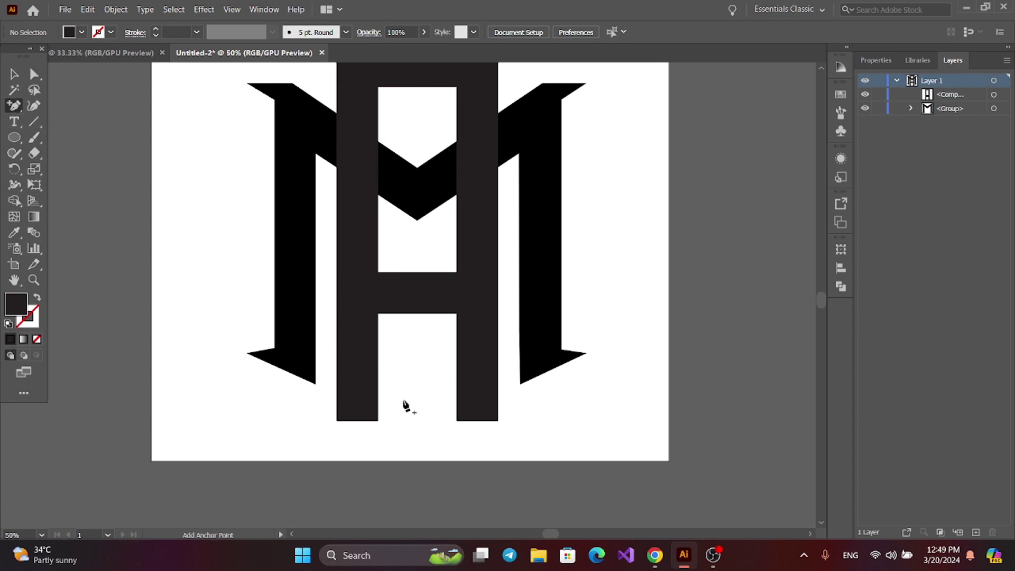
click(337, 389)
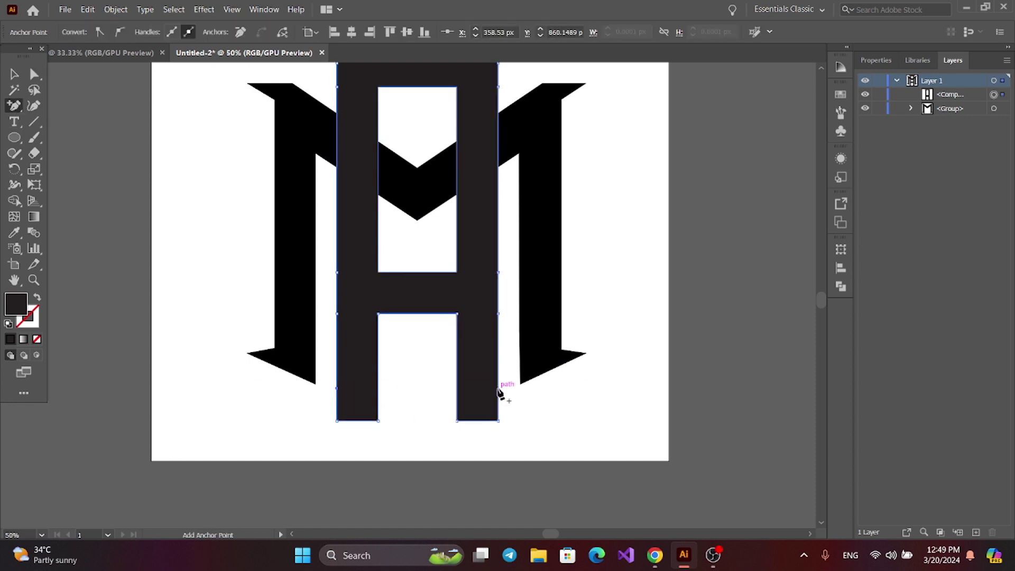
key(a)
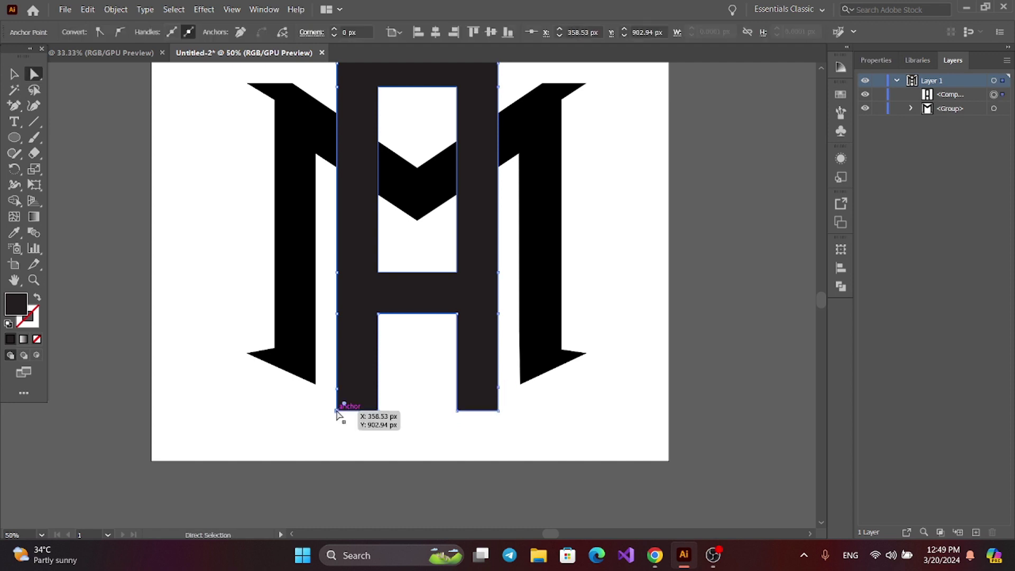
drag(337, 410, 312, 383)
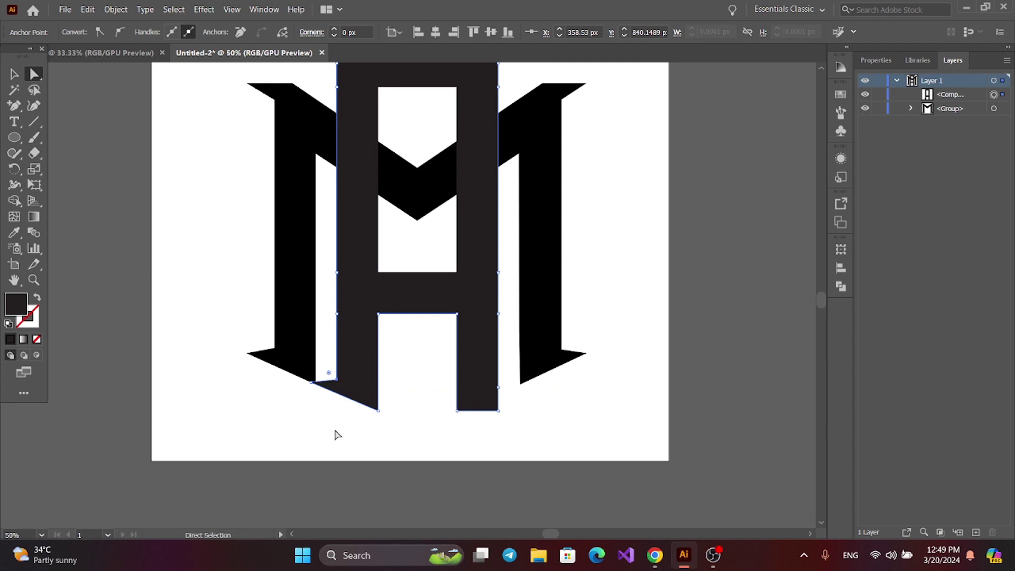
click(336, 435)
drag(498, 412, 499, 386)
drag(457, 411, 457, 421)
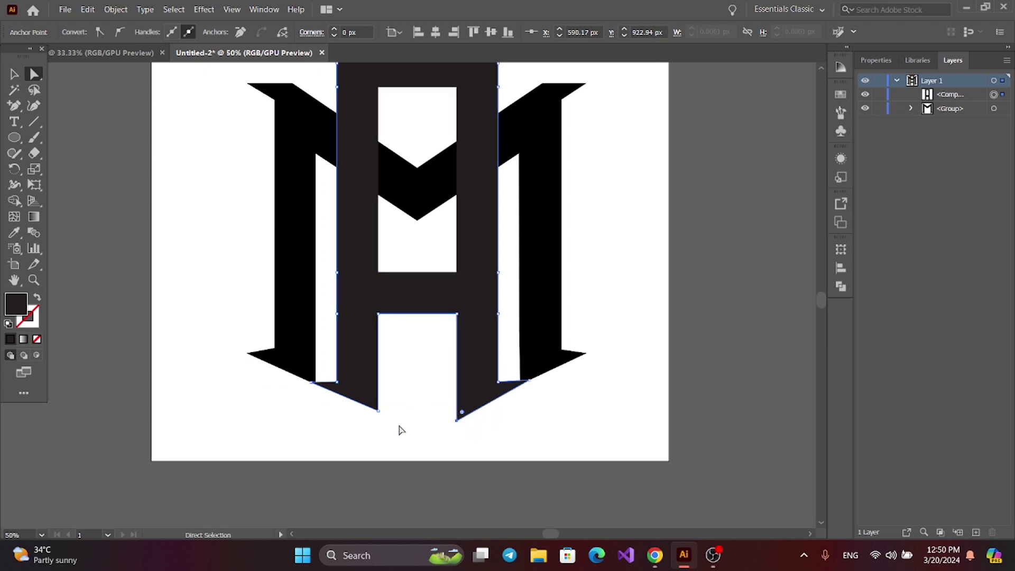
drag(378, 411, 377, 422)
click(407, 448)
scroll(400, 438, down, 1)
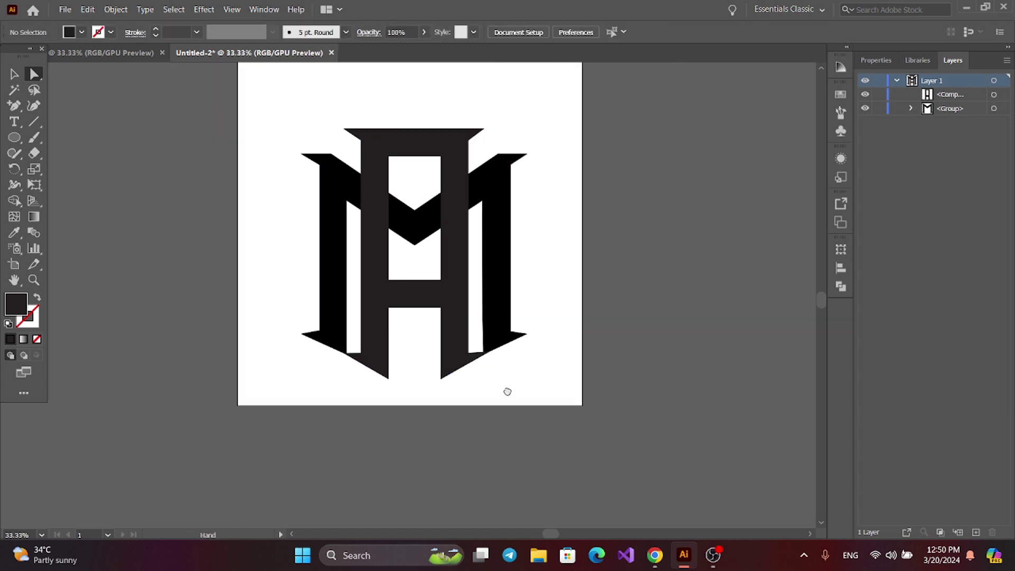
Add an Offset Path outline around the A's H-shaped piece.
key(v)
click(453, 270)
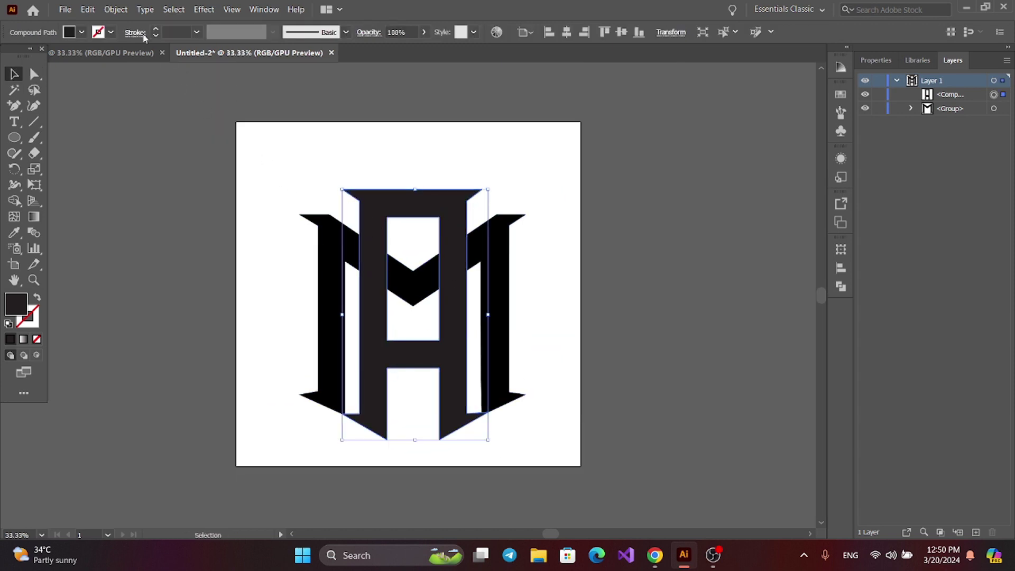
click(116, 9)
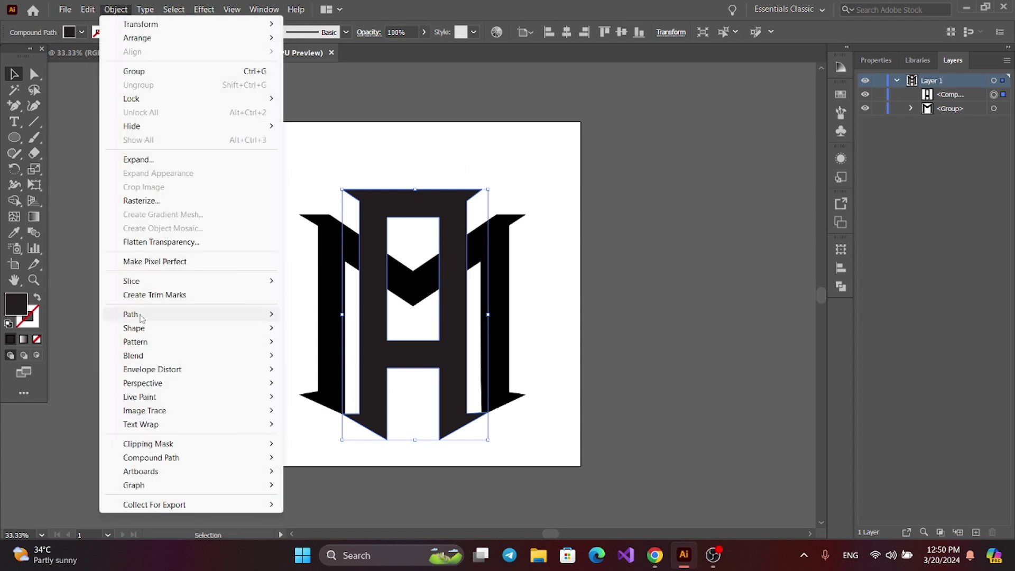
mouse_move(159, 315)
click(323, 362)
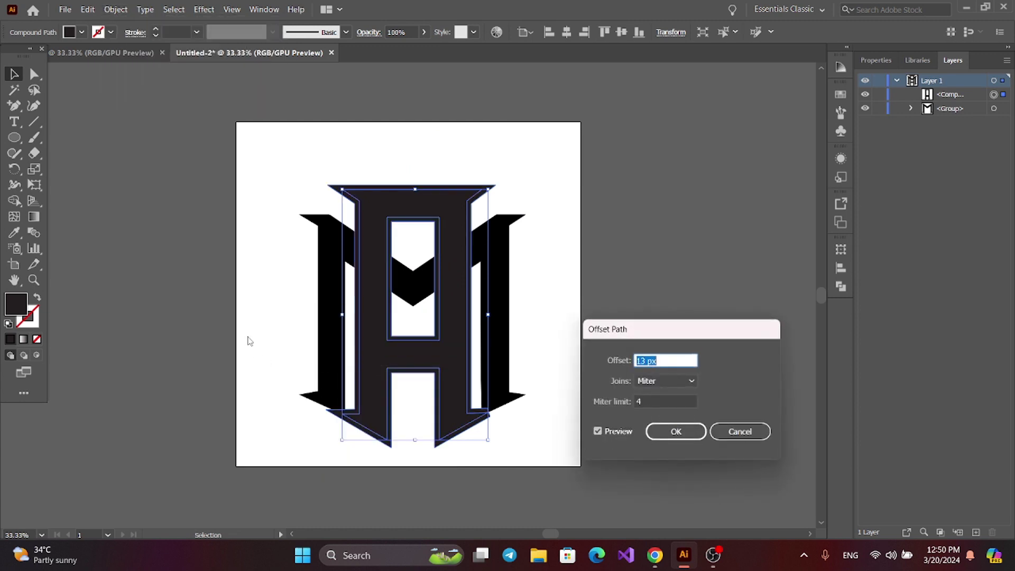
click(667, 431)
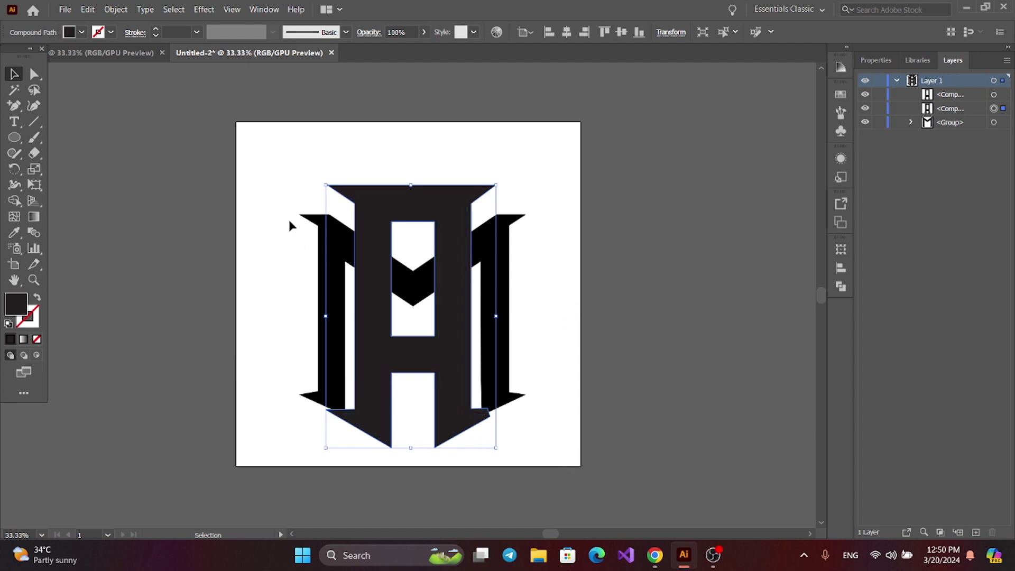
Divide the whole monogram with Pathfinder Divide and ungroup the resulting pieces.
drag(268, 165, 586, 465)
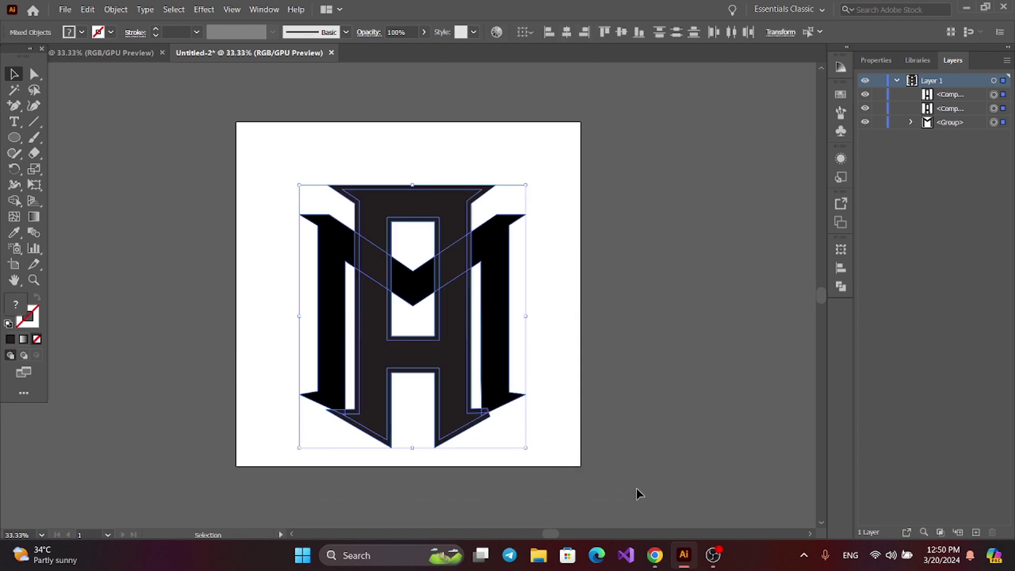
click(841, 287)
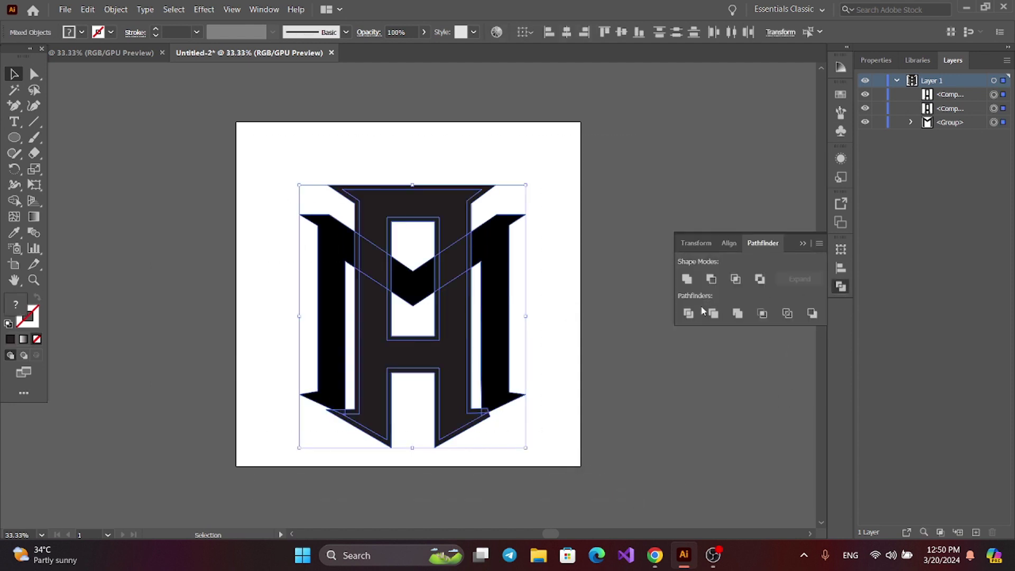
click(688, 313)
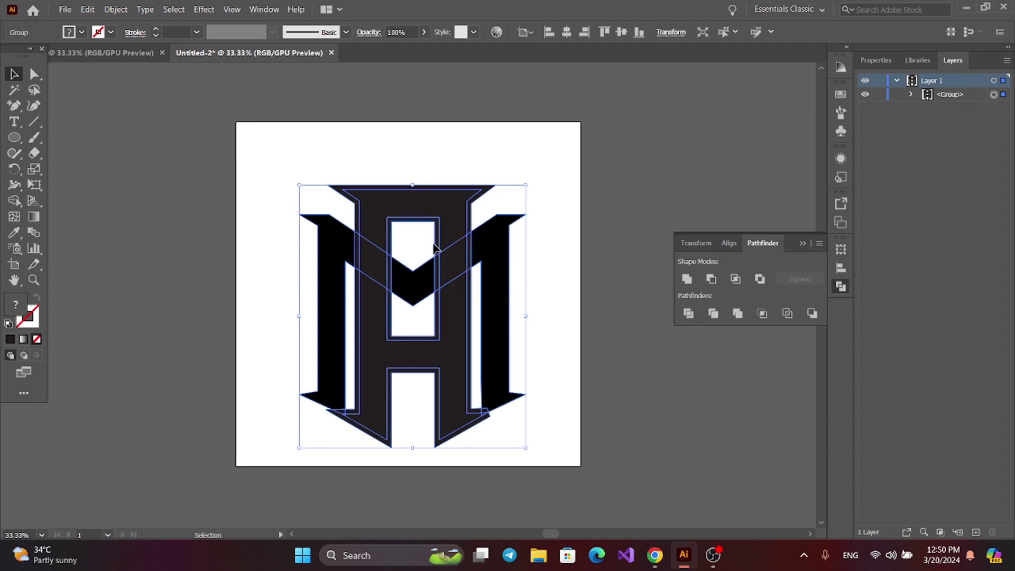
right_click(455, 244)
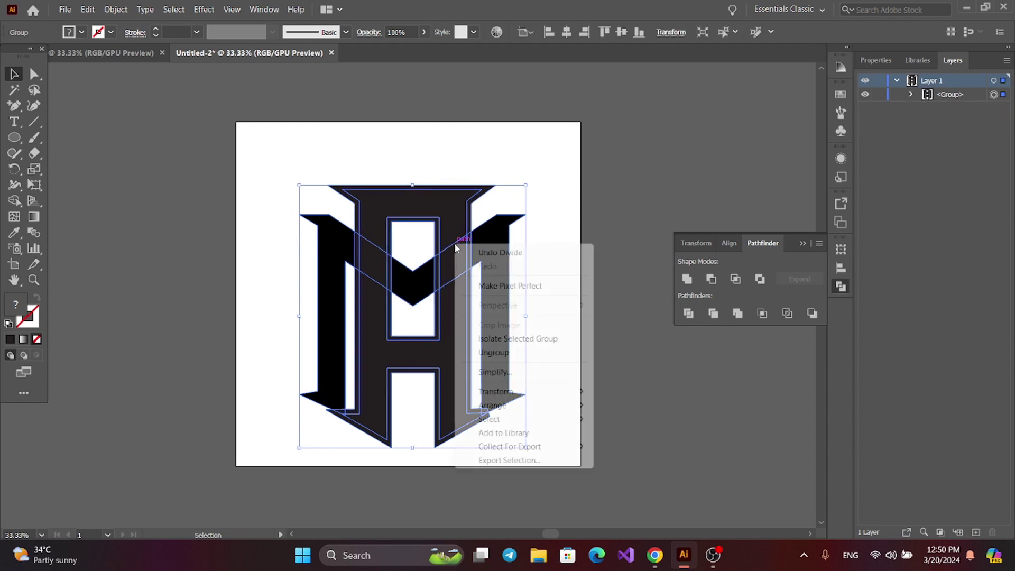
click(494, 353)
click(803, 243)
click(634, 238)
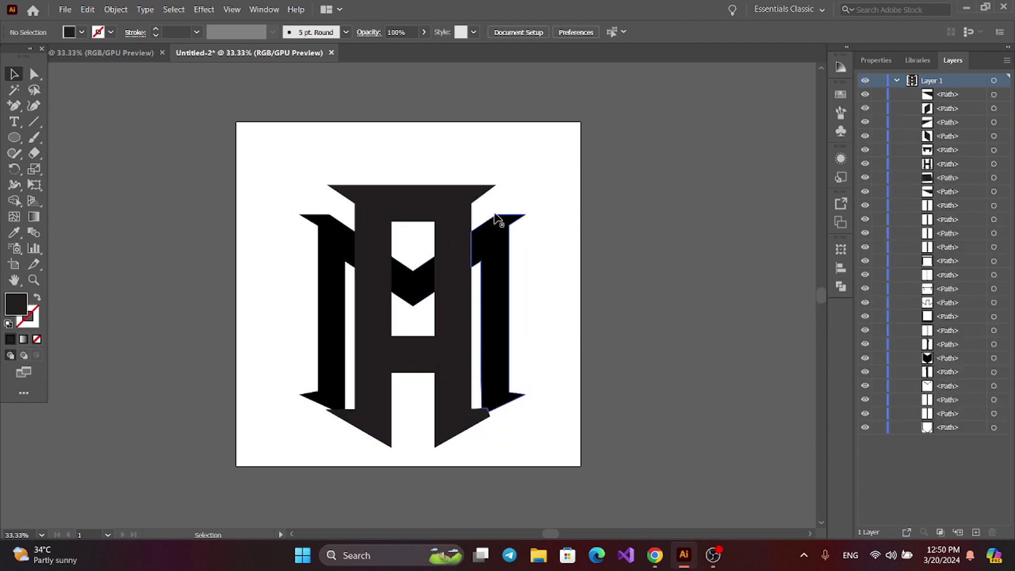
Delete the top crossbar piece and thin white strip, keeping the solid dark H piece.
click(488, 192)
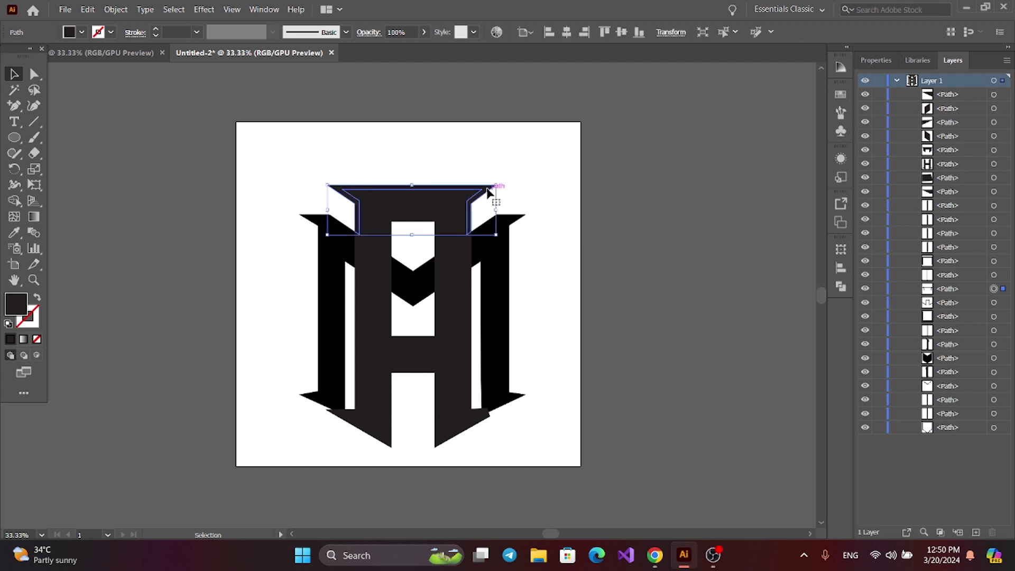
key(Delete)
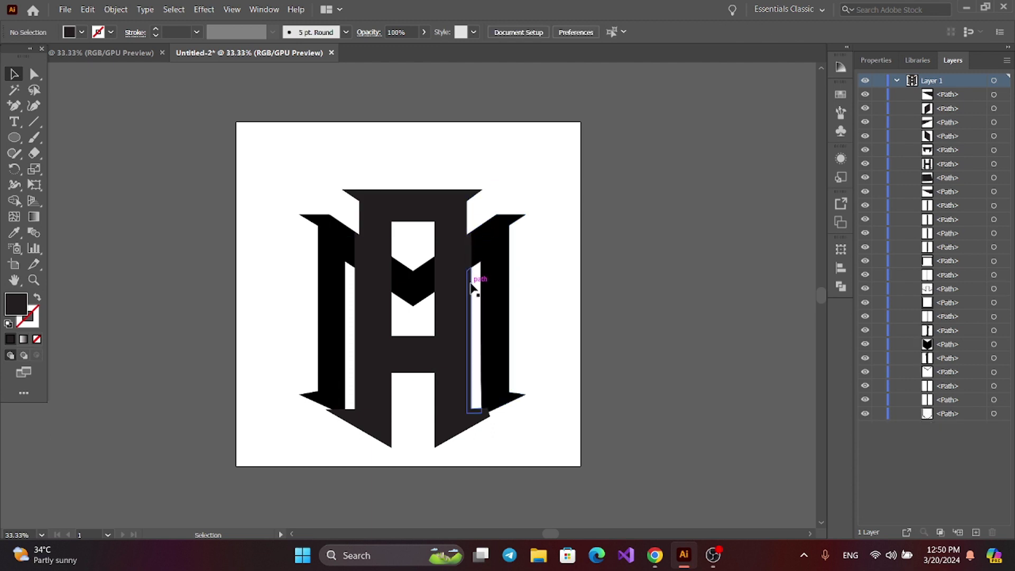
click(472, 287)
key(Delete)
click(442, 317)
key(Delete)
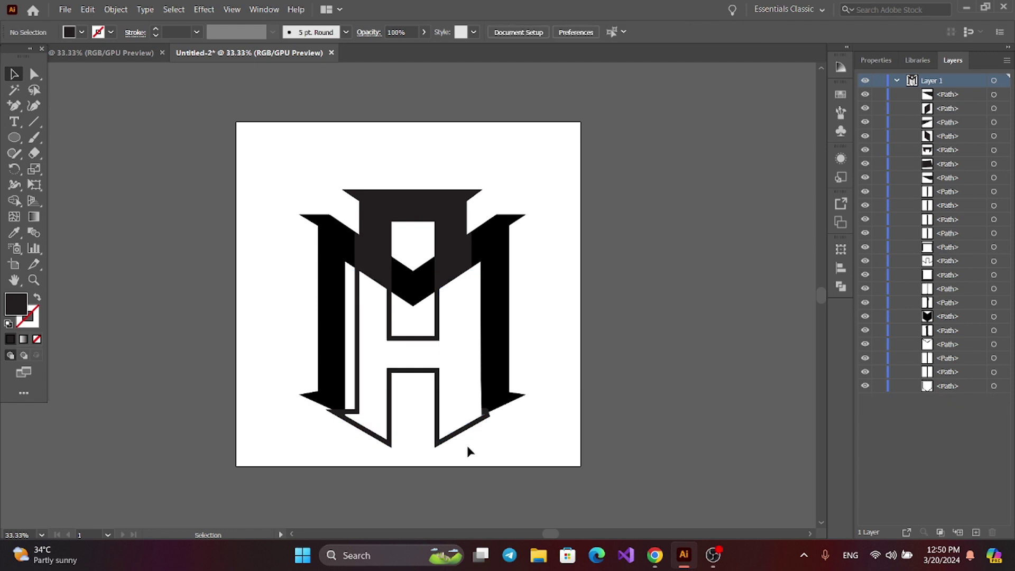
key(ctrl+z)
Delete the remaining leftover outline, white strips and white rectangle pieces.
click(389, 301)
key(Delete)
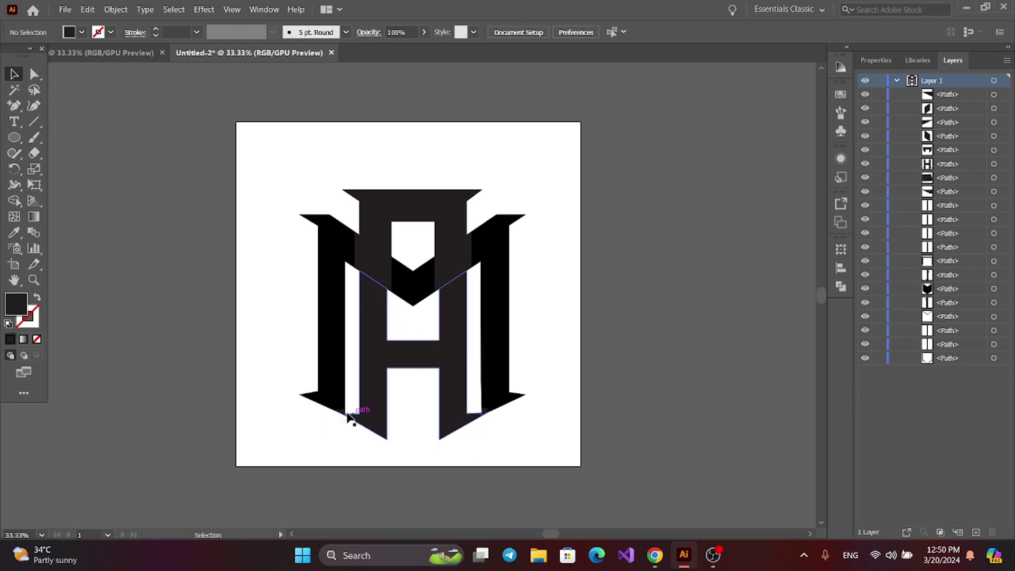
click(349, 416)
key(Delete)
click(392, 267)
key(Delete)
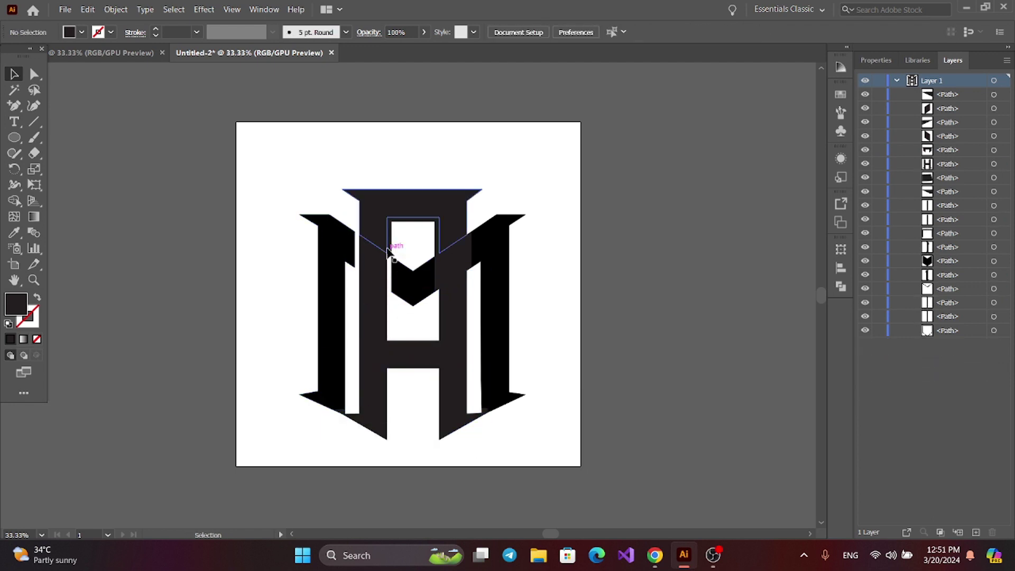
click(483, 271)
key(Delete)
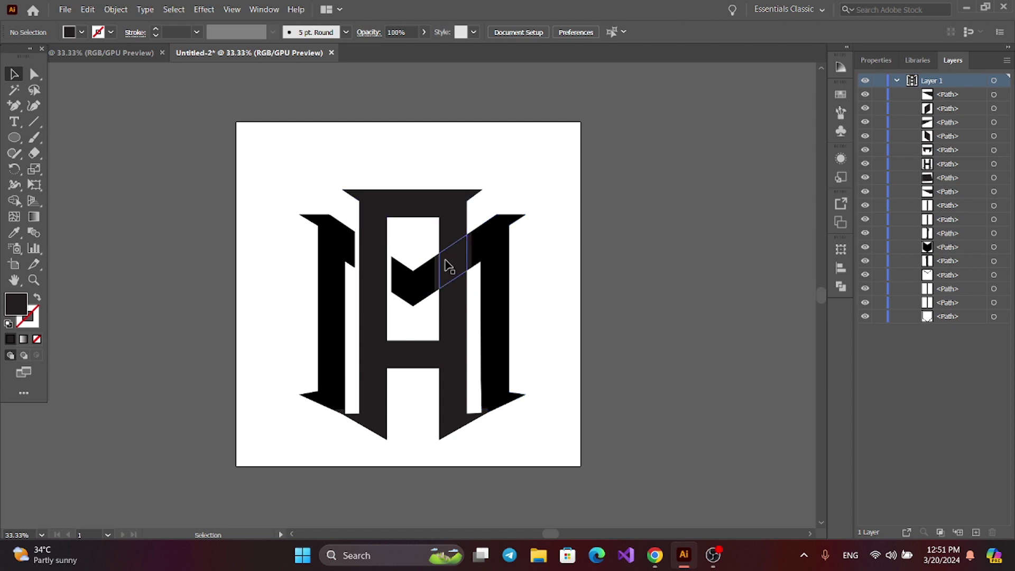
scroll(448, 268, down, 2)
Add an Offset Path outline around the parallelogram where the M's diagonal crosses the A's column.
click(462, 225)
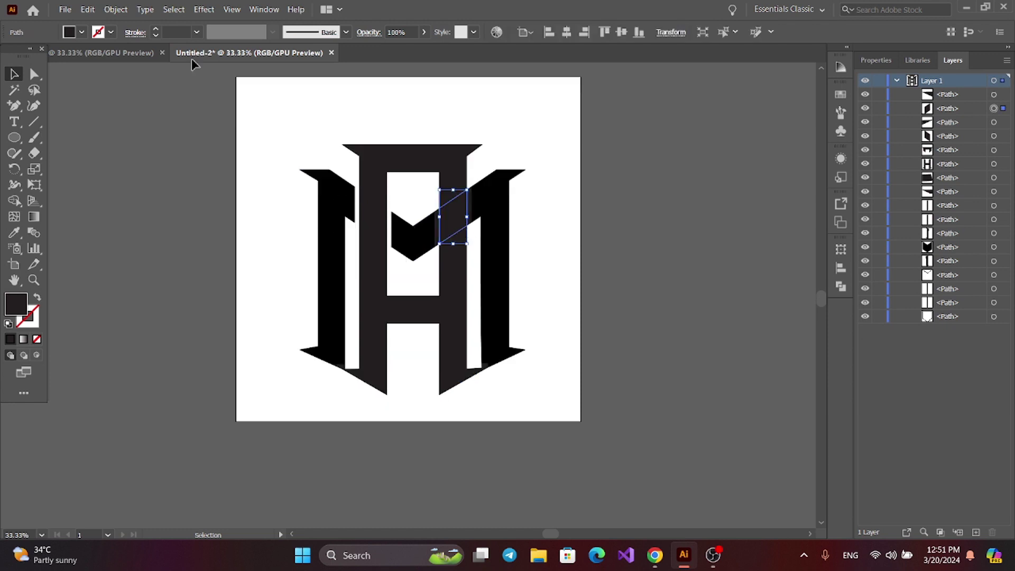
click(125, 11)
mouse_move(166, 315)
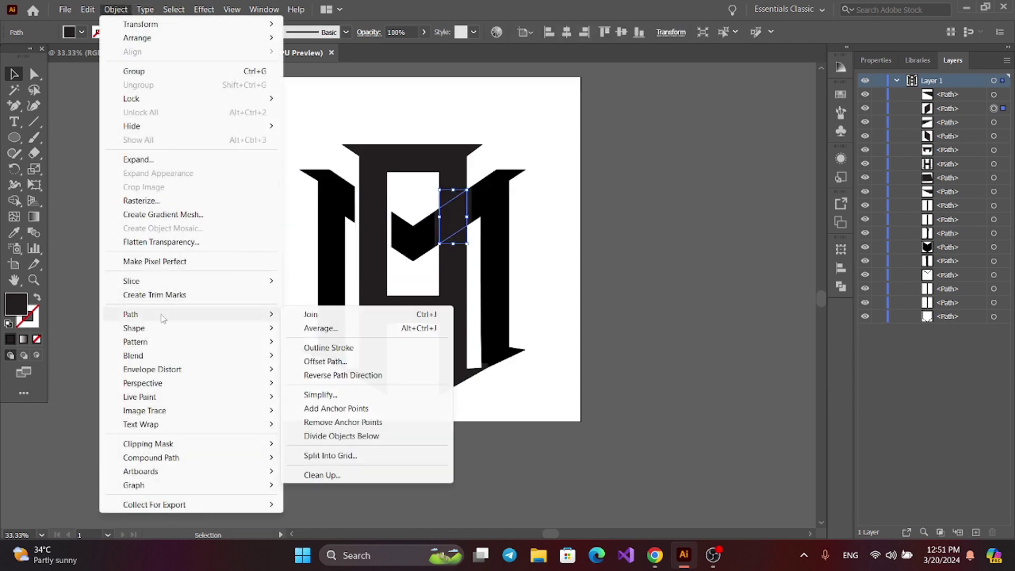
click(325, 361)
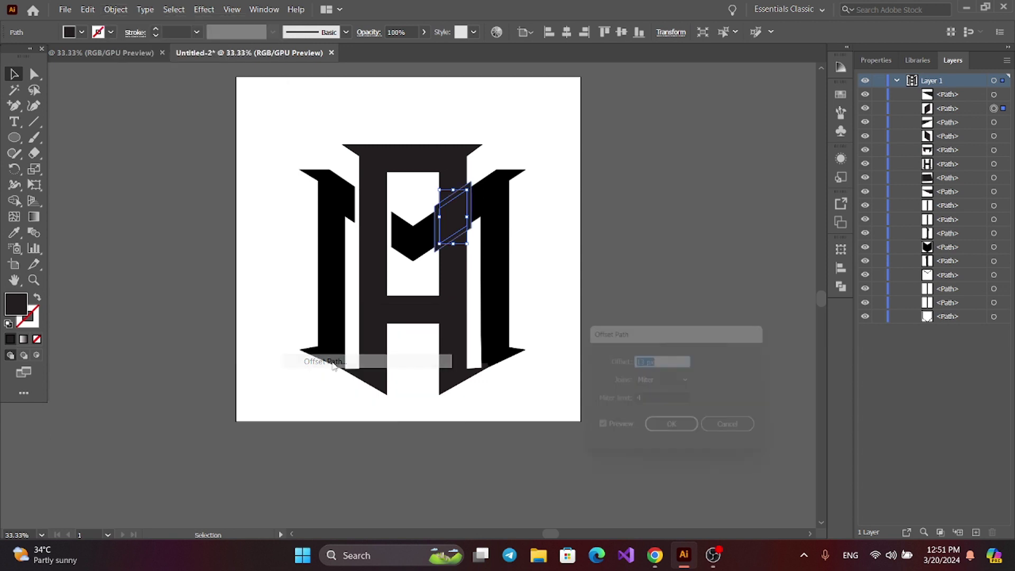
click(677, 430)
Divide and ungroup the pieces around the A's centre, then move the small diagonal piece.
drag(493, 168, 422, 275)
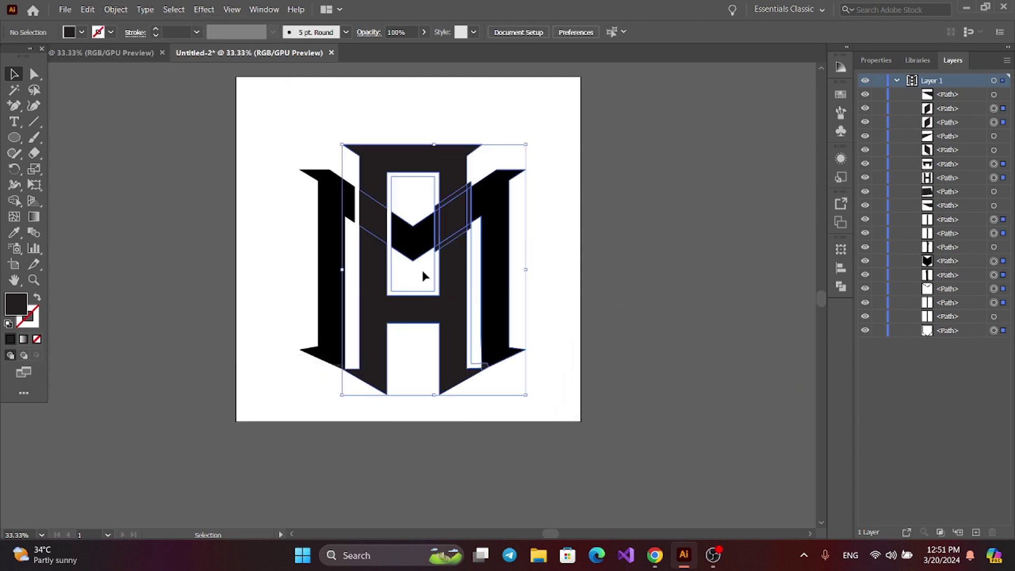
click(841, 287)
click(688, 313)
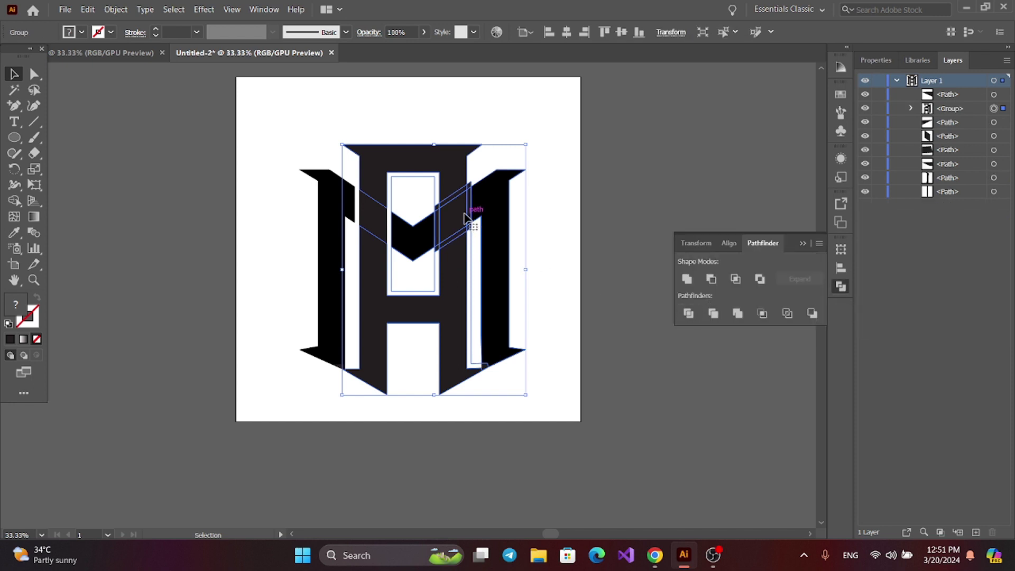
right_click(465, 217)
click(515, 322)
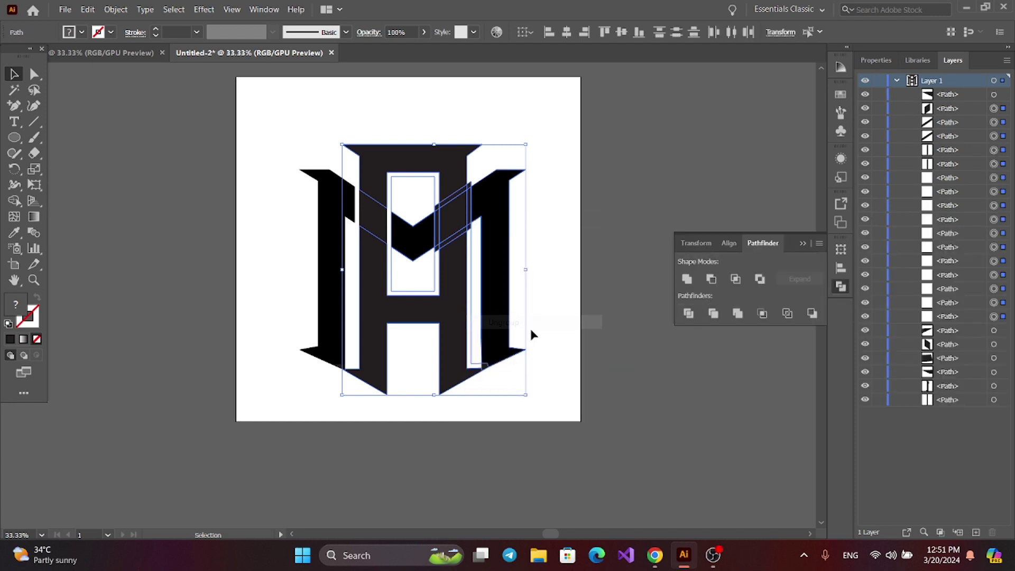
click(594, 305)
click(802, 241)
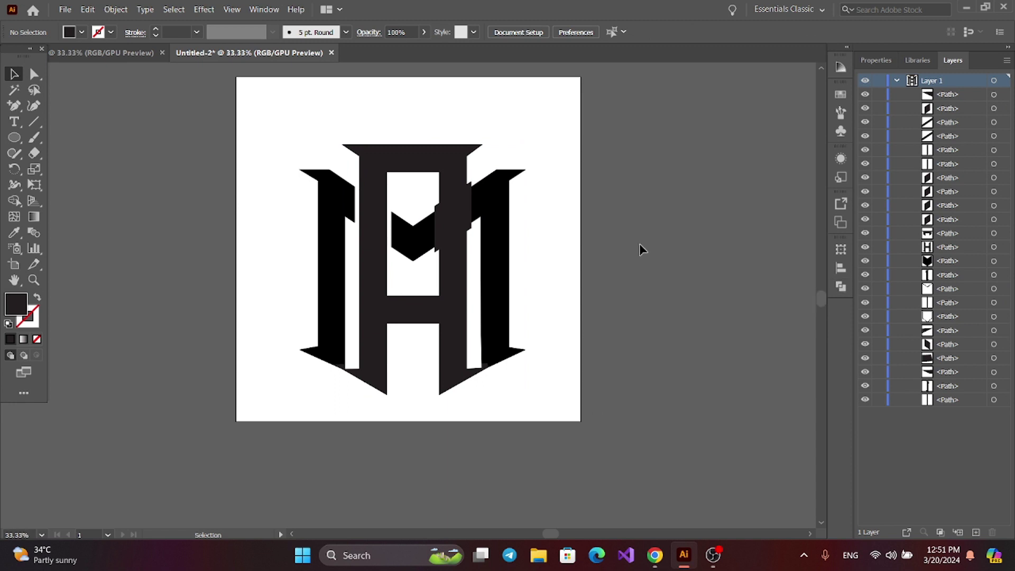
click(454, 196)
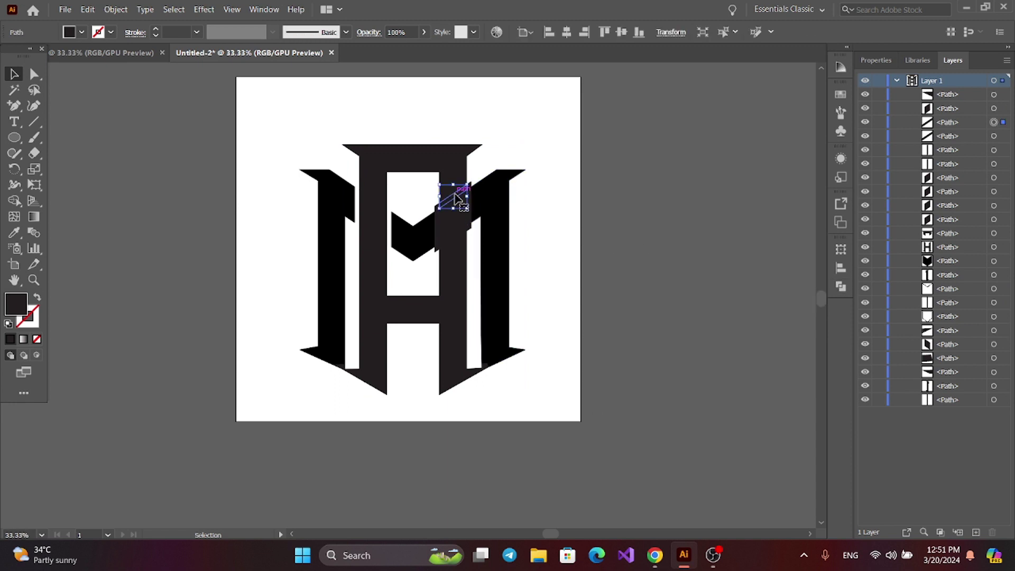
mouse_move(454, 196)
mouse_down()
mouse_move(460, 226)
mouse_move(439, 252)
mouse_move(482, 227)
mouse_move(471, 227)
mouse_move(469, 186)
mouse_up()
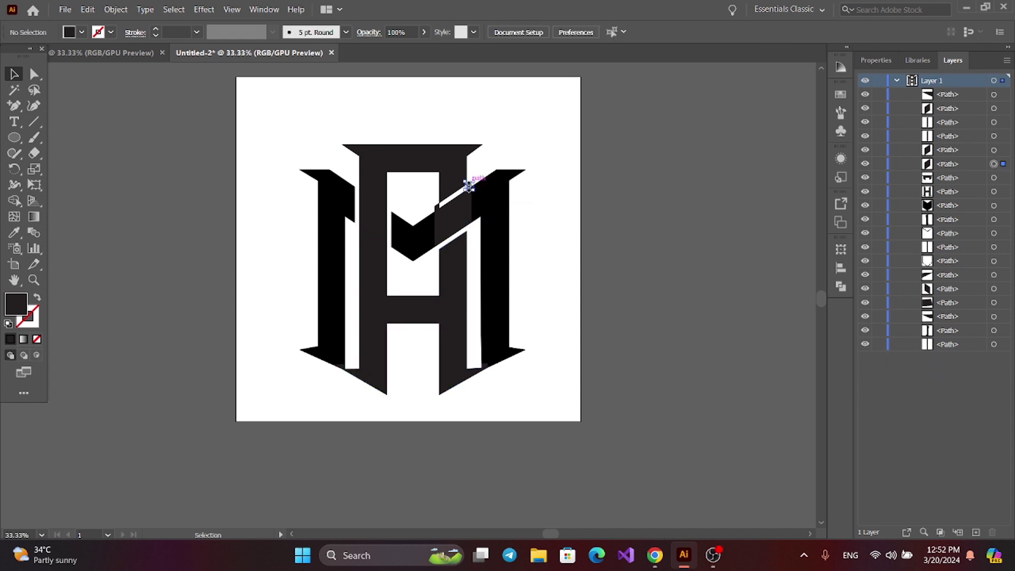
Delete the small diagonal piece and unite all monogram pieces into one path.
key(Delete)
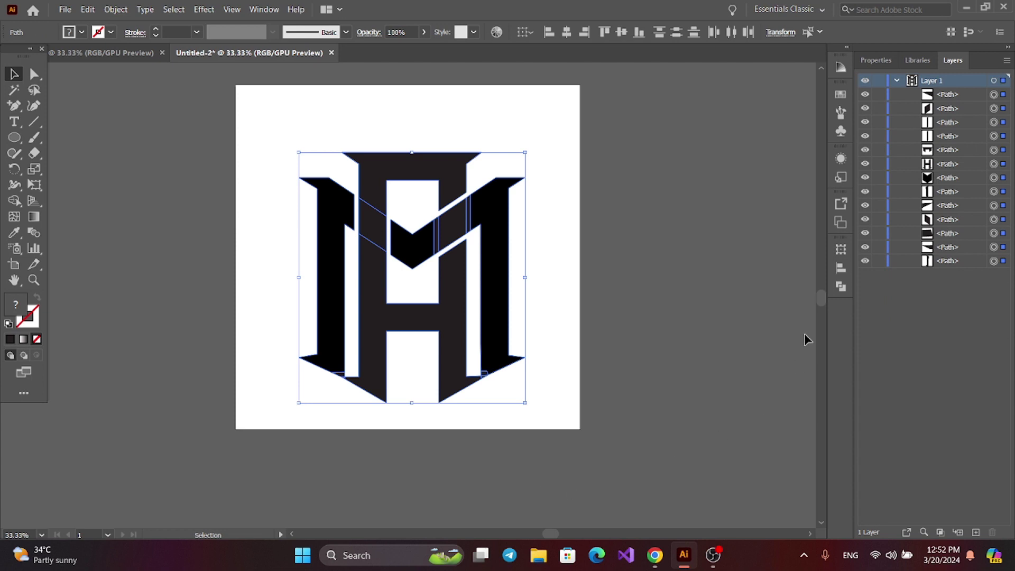
click(842, 287)
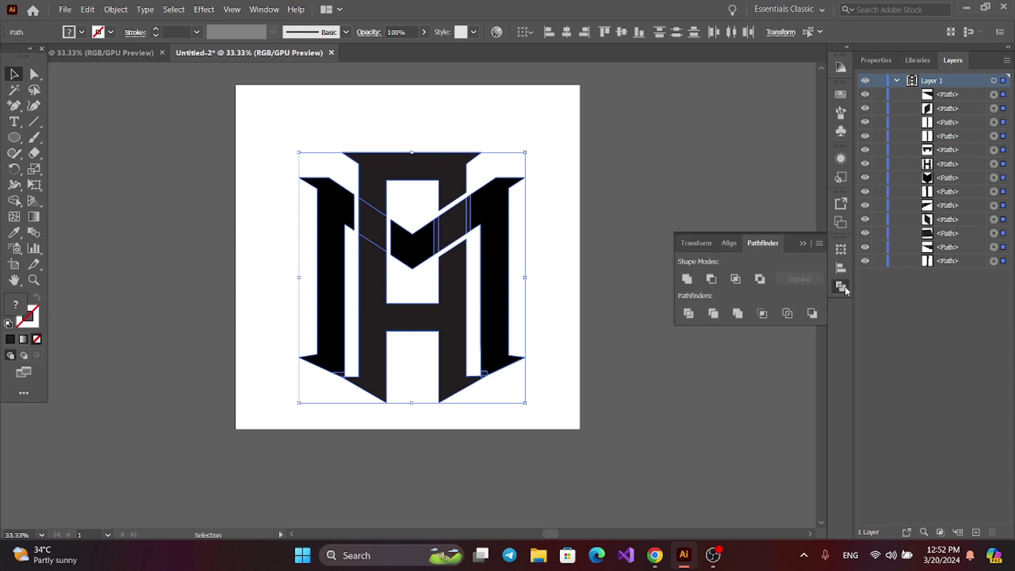
click(687, 280)
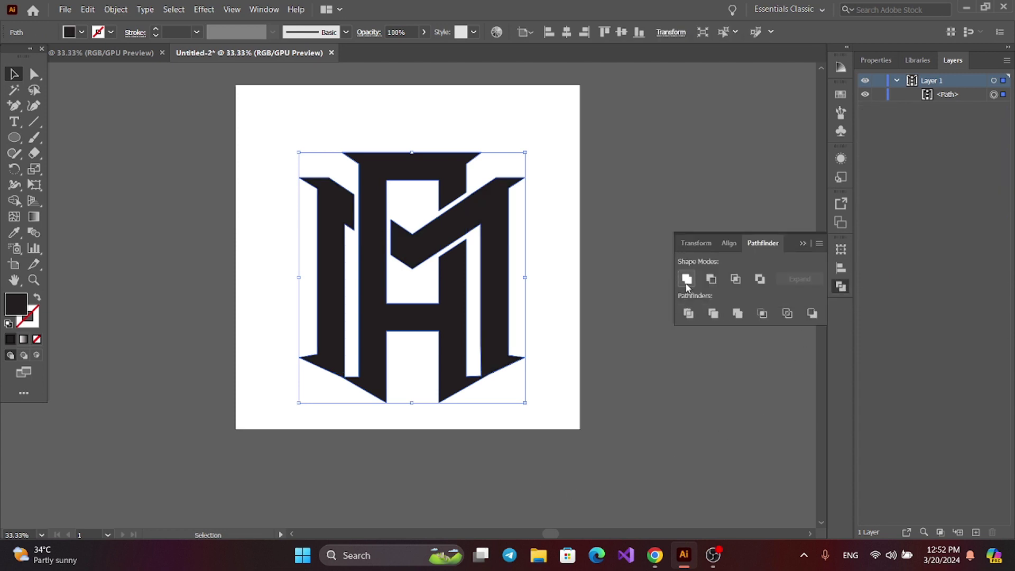
click(802, 243)
click(655, 322)
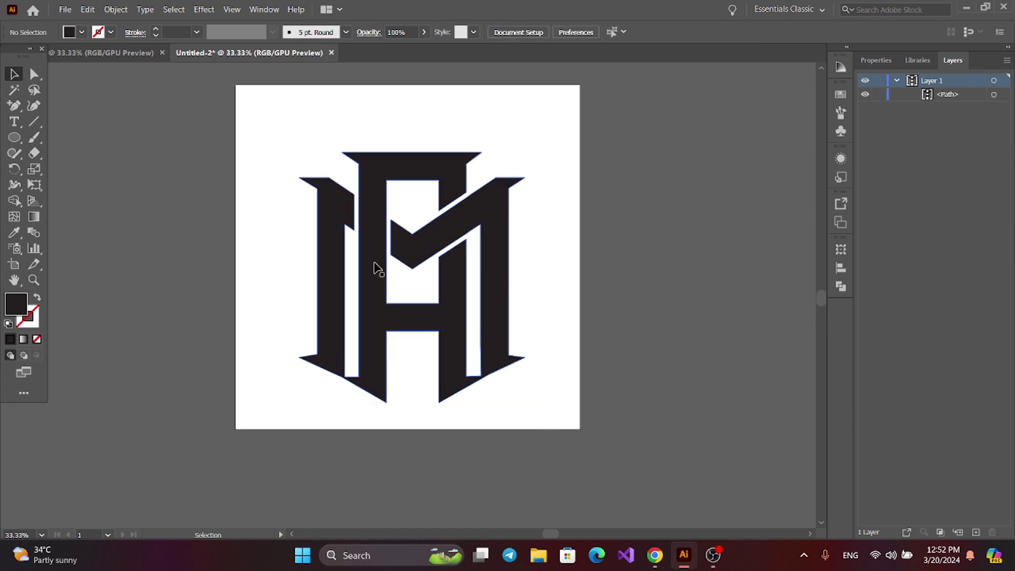
click(335, 231)
Set the merged monogram's fill to pure black, hex 000000.
double_click(19, 302)
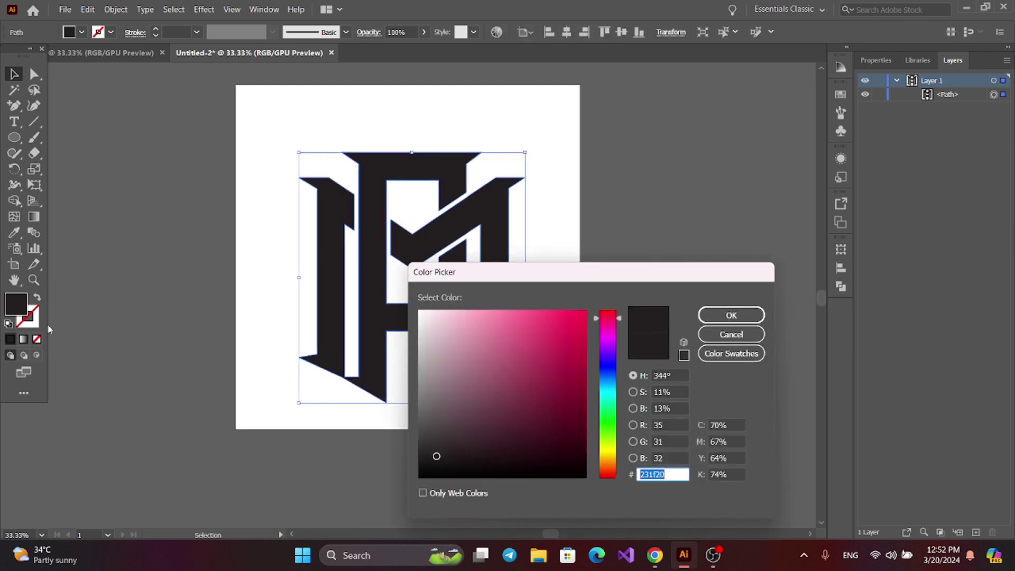
text(000000)
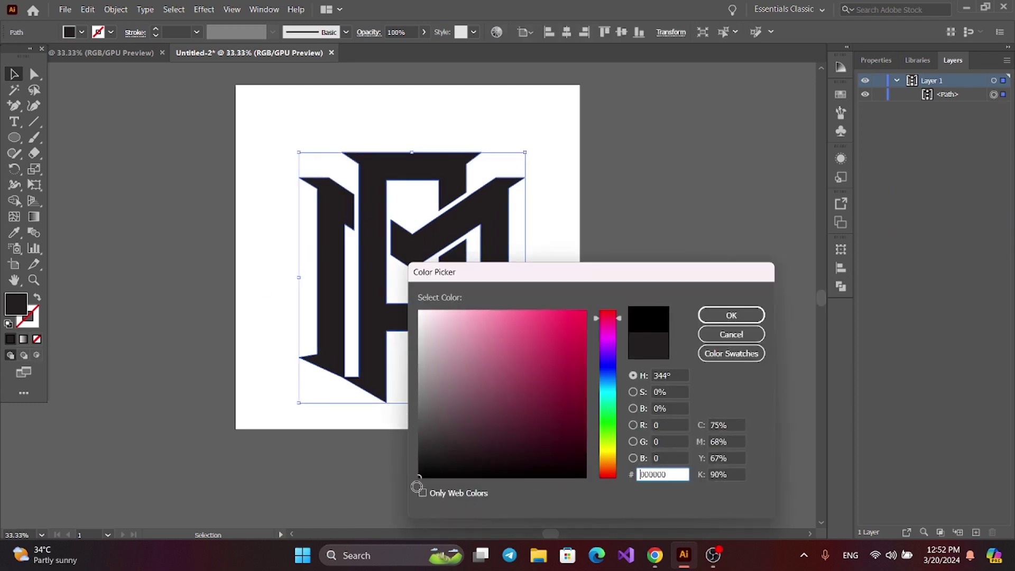
click(731, 315)
click(655, 293)
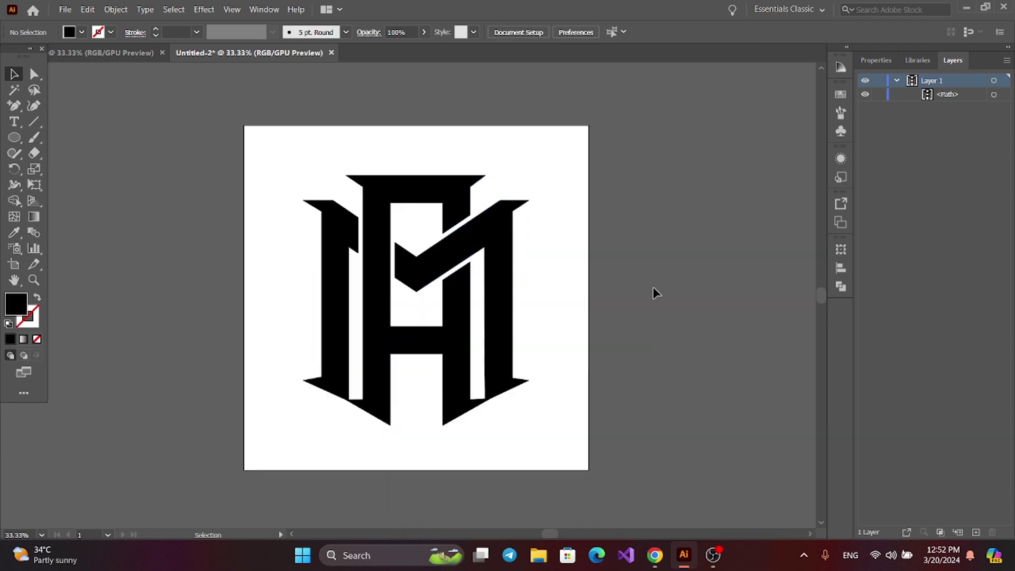